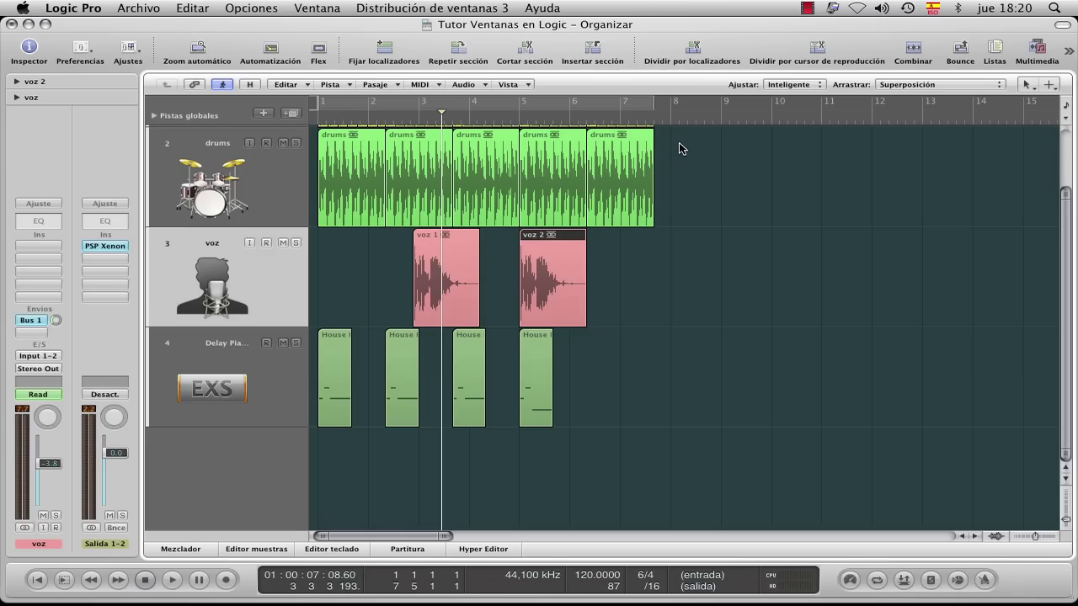
# Try moving the anchor of the voz 2 region away from its start in the sample editor, and close the editor
pyautogui.doubleClick(552, 241)
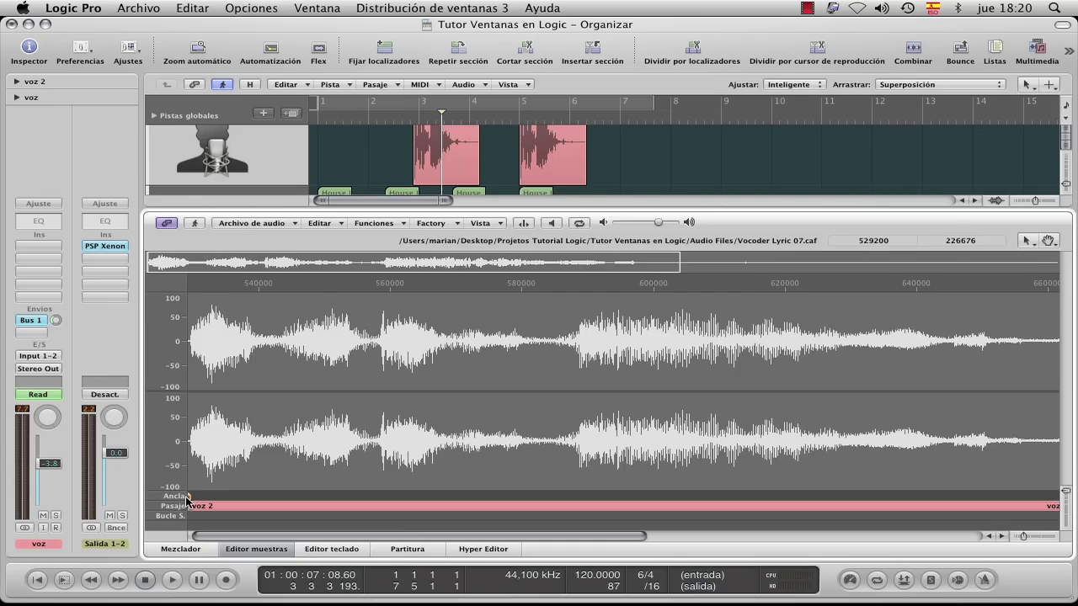
pyautogui.moveTo(188, 499)
pyautogui.mouseDown()
pyautogui.moveTo(277, 502)
pyautogui.moveTo(190, 503)
pyautogui.mouseUp()
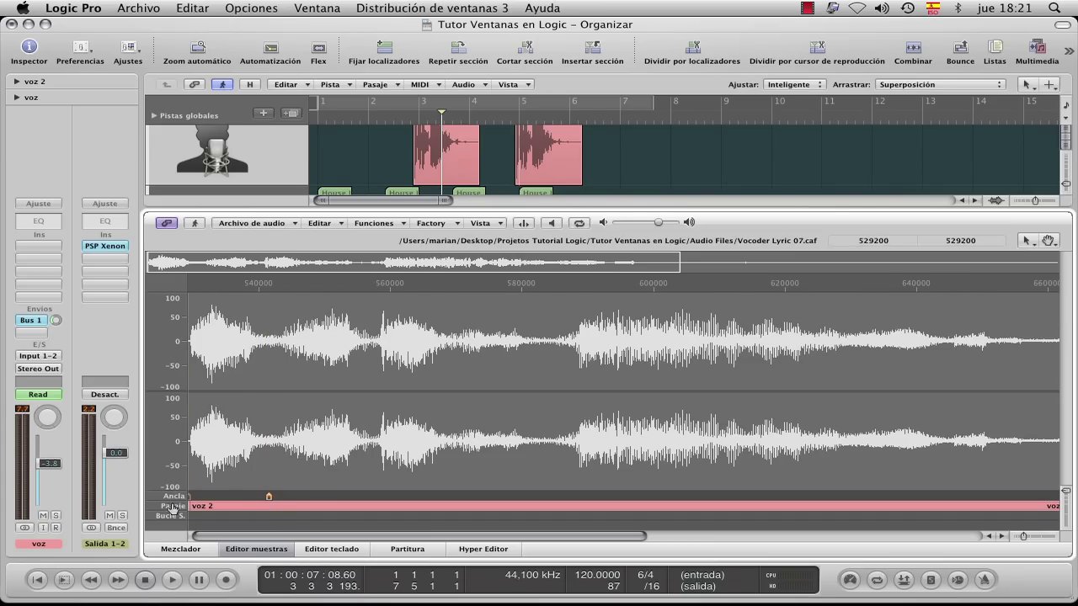
pyautogui.click(263, 552)
# Open the audio bin in its own window, collapse Vocoder Lyric 07.caf and expand Vocoder copia.aif to view its region
pyautogui.click(316, 7)
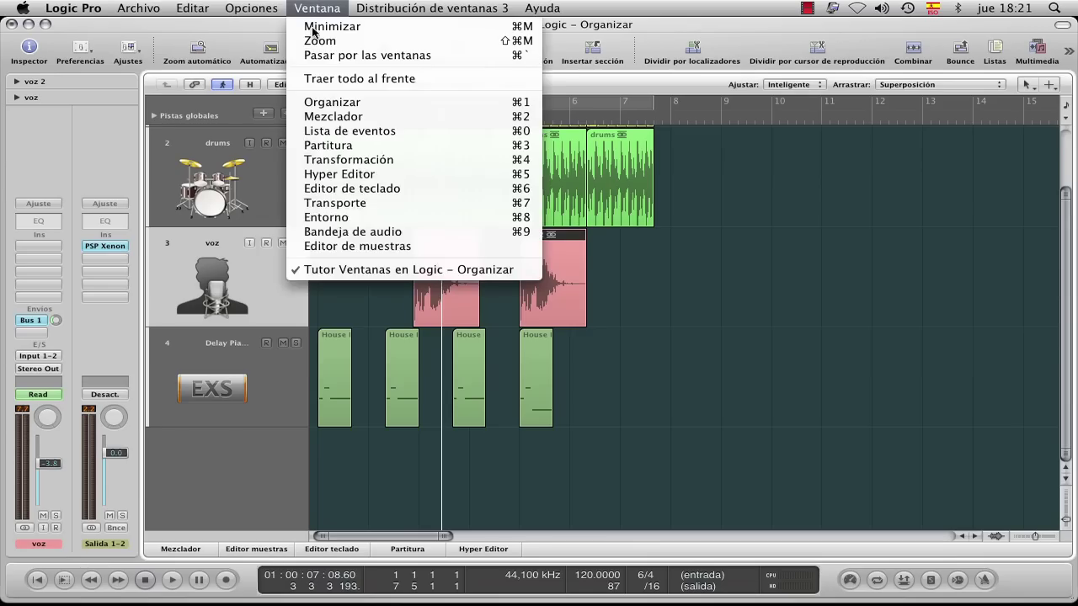
pyautogui.click(333, 234)
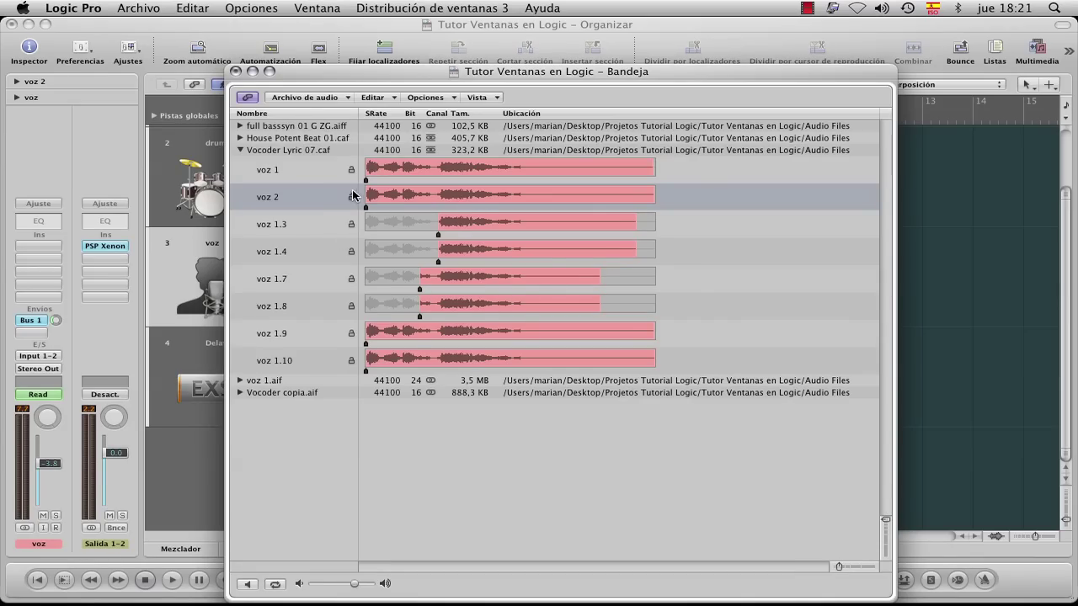
pyautogui.click(241, 151)
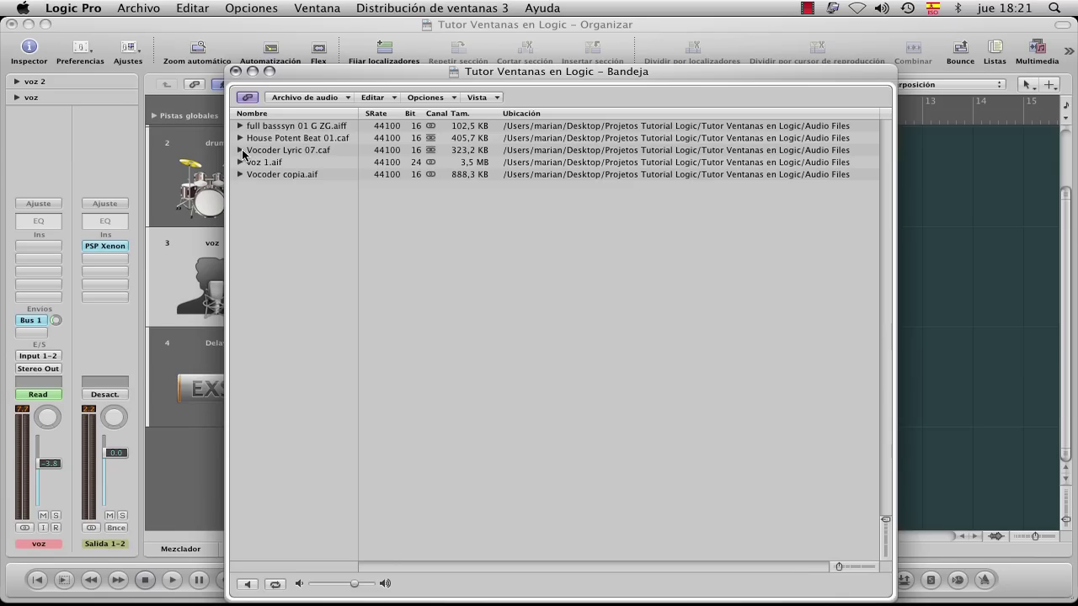
pyautogui.click(240, 175)
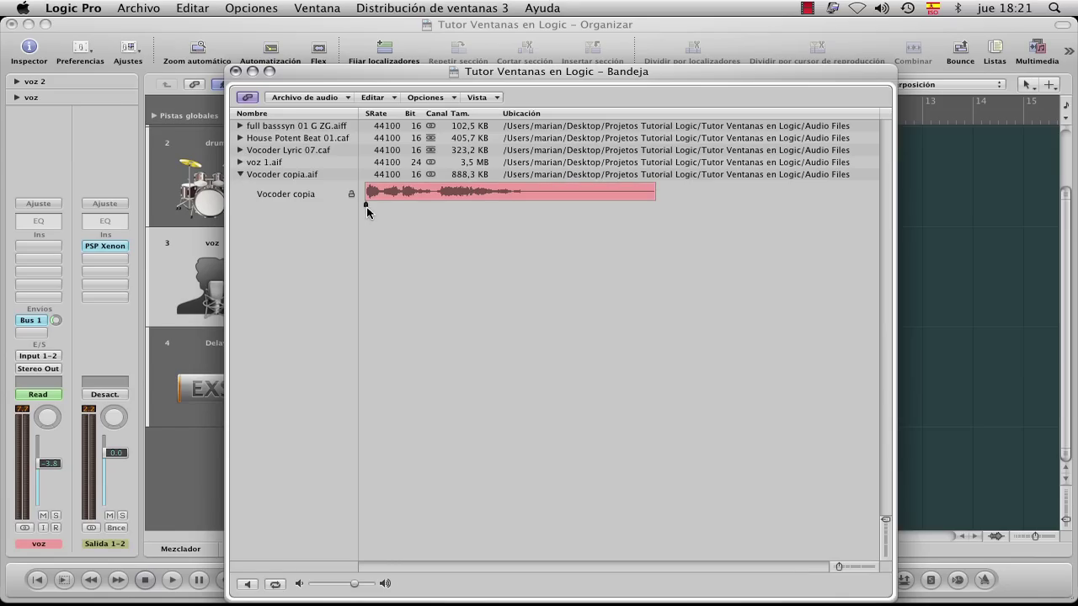
# Move the Vocoder copia region's anchor to the onset of its last phrase, return it to the region start, and close the audio bin
pyautogui.moveTo(367, 206); pyautogui.dragTo(441, 207)
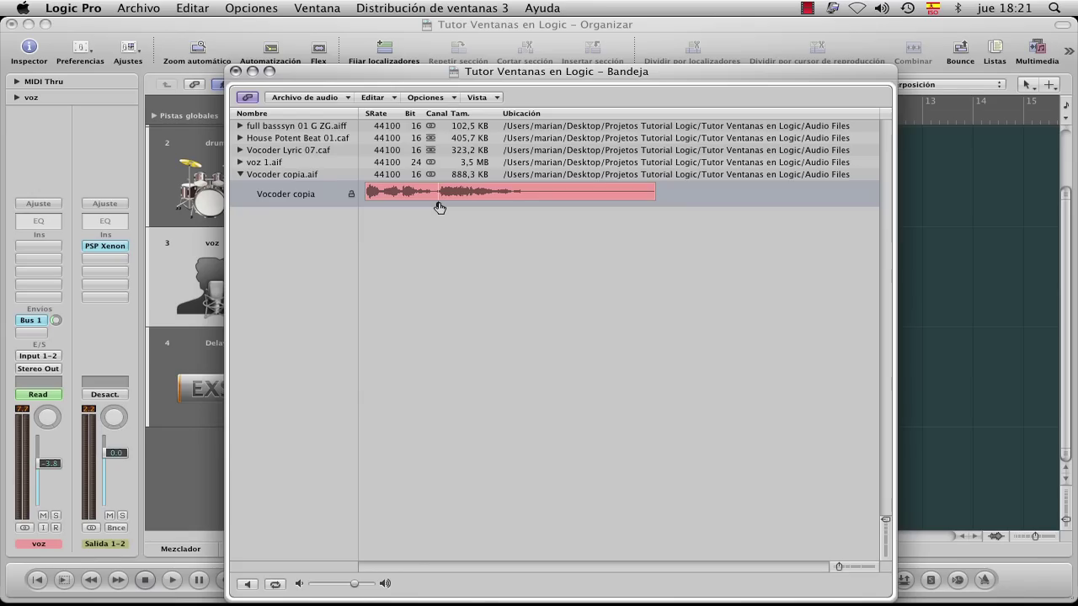
pyautogui.moveTo(439, 207); pyautogui.dragTo(364, 217)
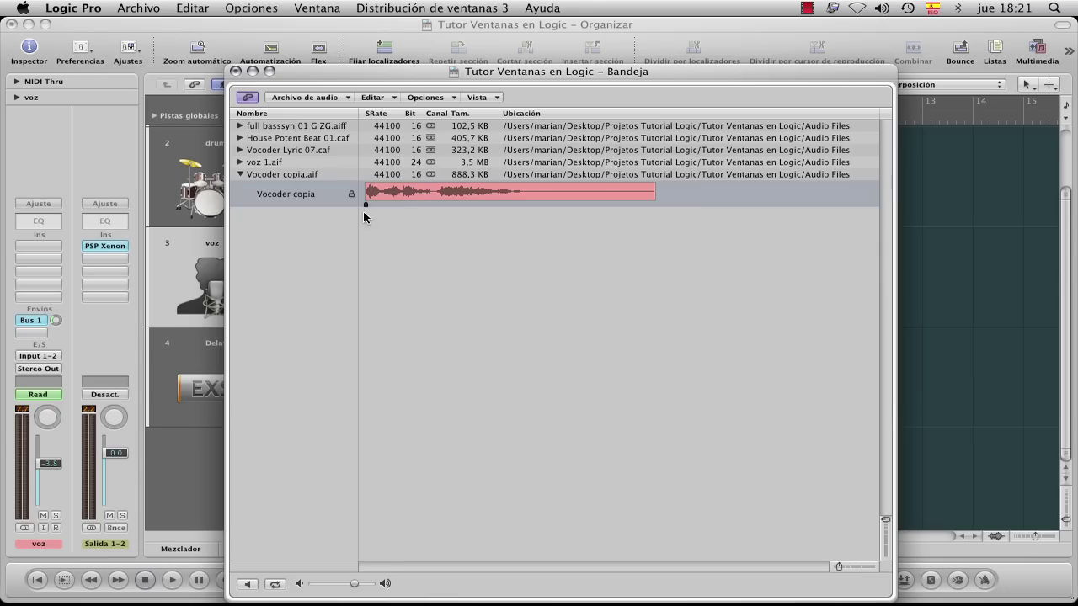
pyautogui.click(236, 72)
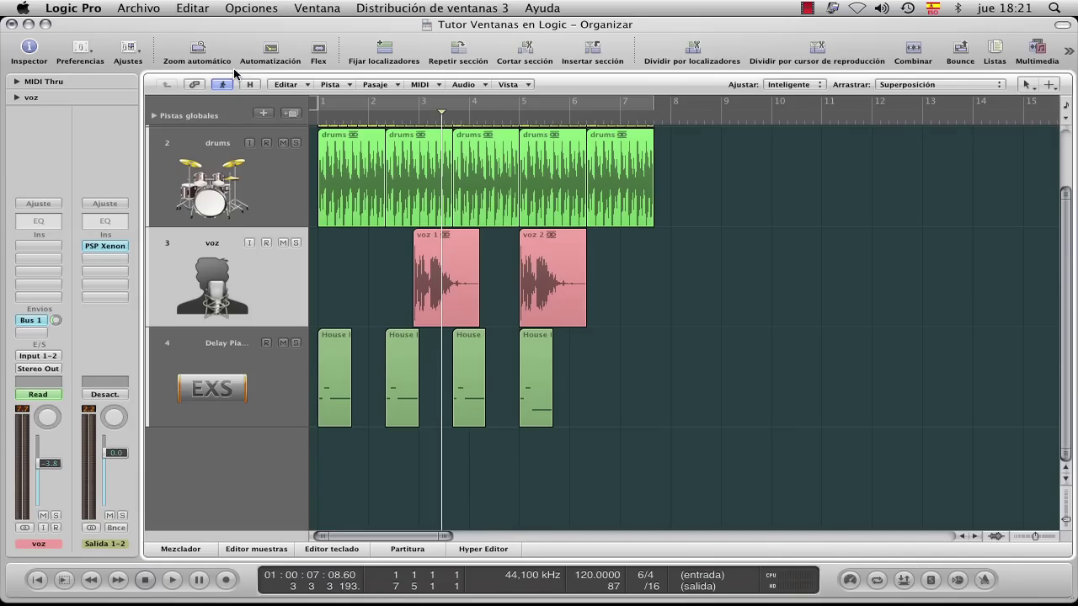
# Move the voz 2 region's anchor to the onset of its last phrase and inspect that point's alignment with bar 5 in the arrangement
pyautogui.click(680, 122)
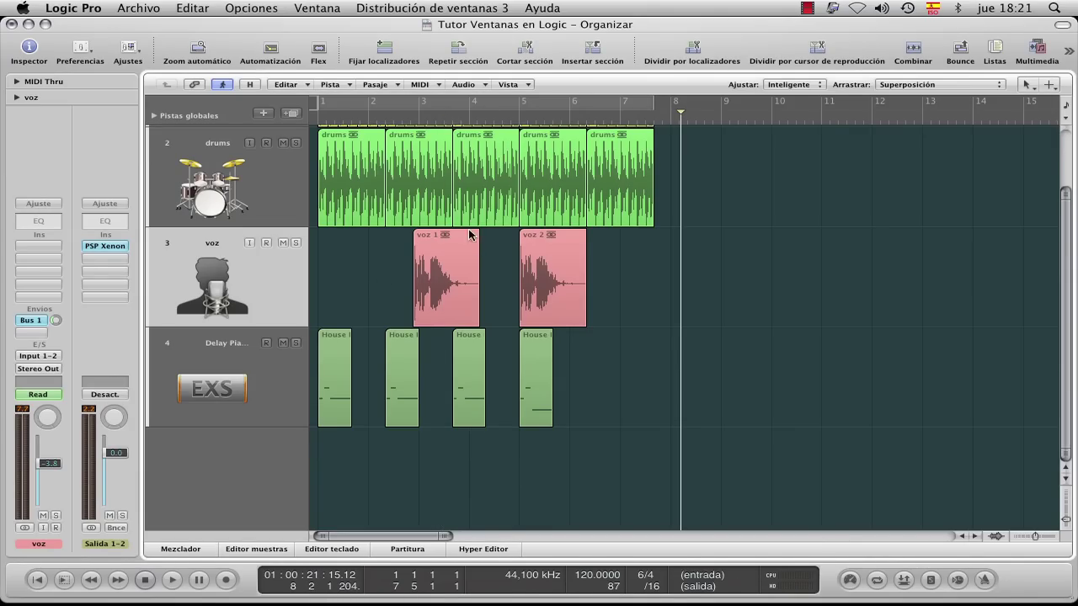
pyautogui.click(411, 261)
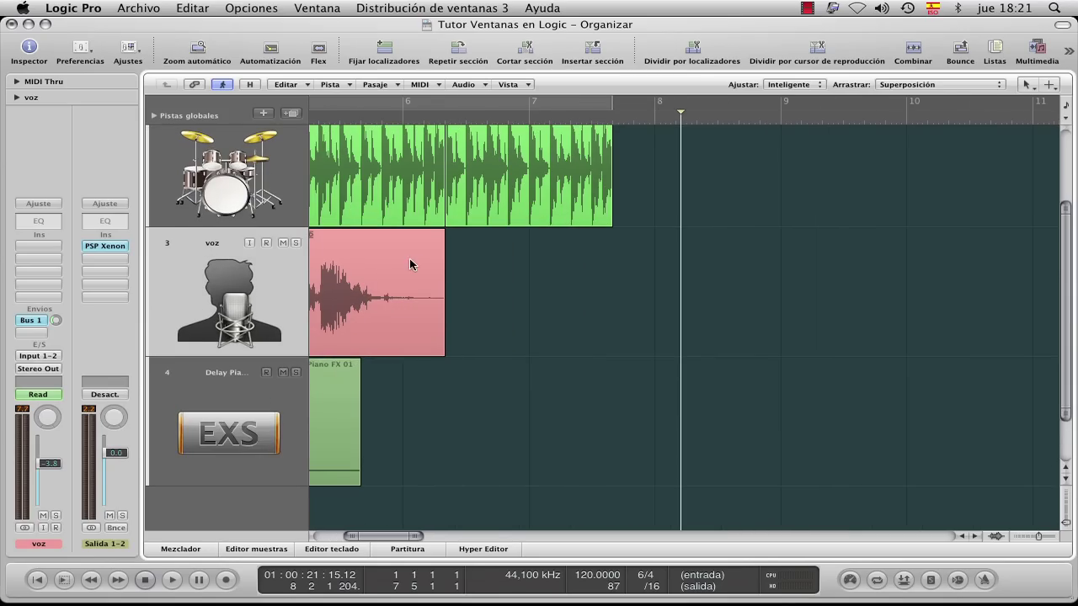
pyautogui.moveTo(397, 535); pyautogui.dragTo(356, 541)
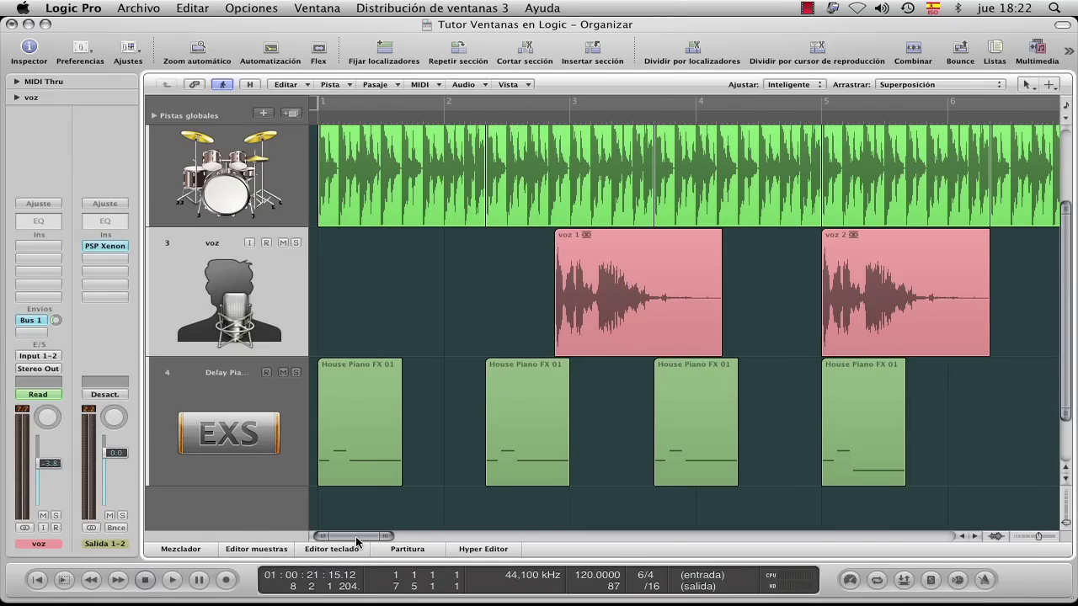
pyautogui.doubleClick(871, 251)
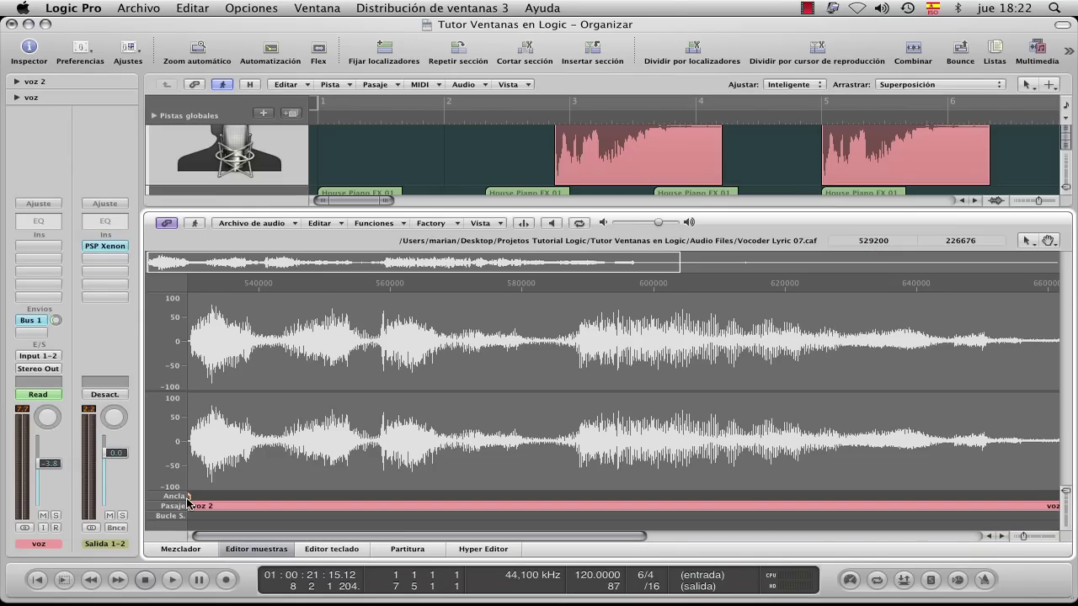
pyautogui.moveTo(191, 502)
pyautogui.mouseDown()
pyautogui.moveTo(548, 476)
pyautogui.moveTo(570, 464)
pyautogui.moveTo(557, 496)
pyautogui.mouseUp()
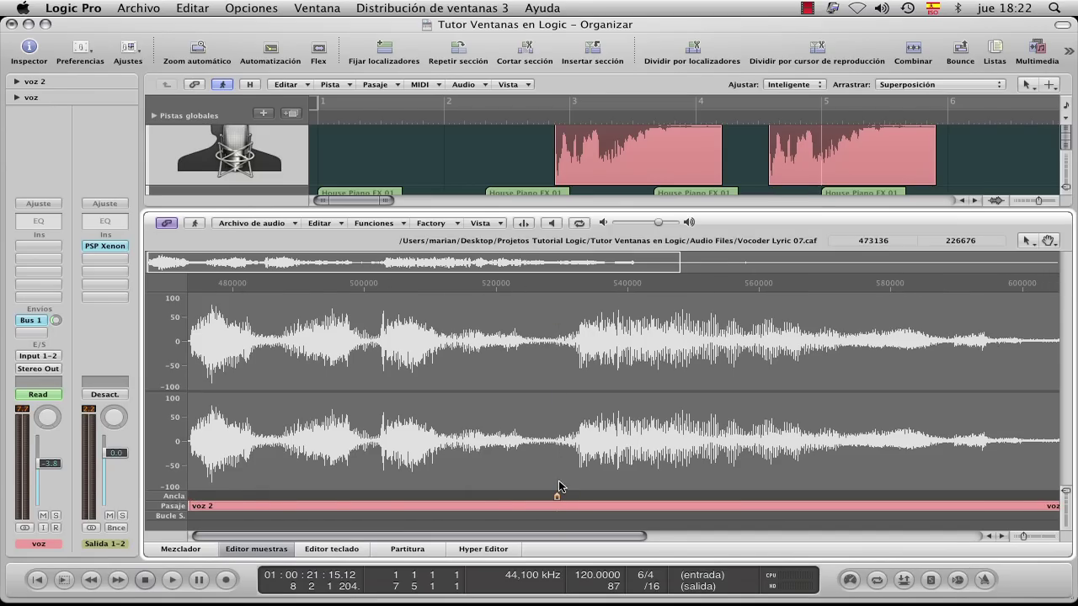
pyautogui.click(266, 550)
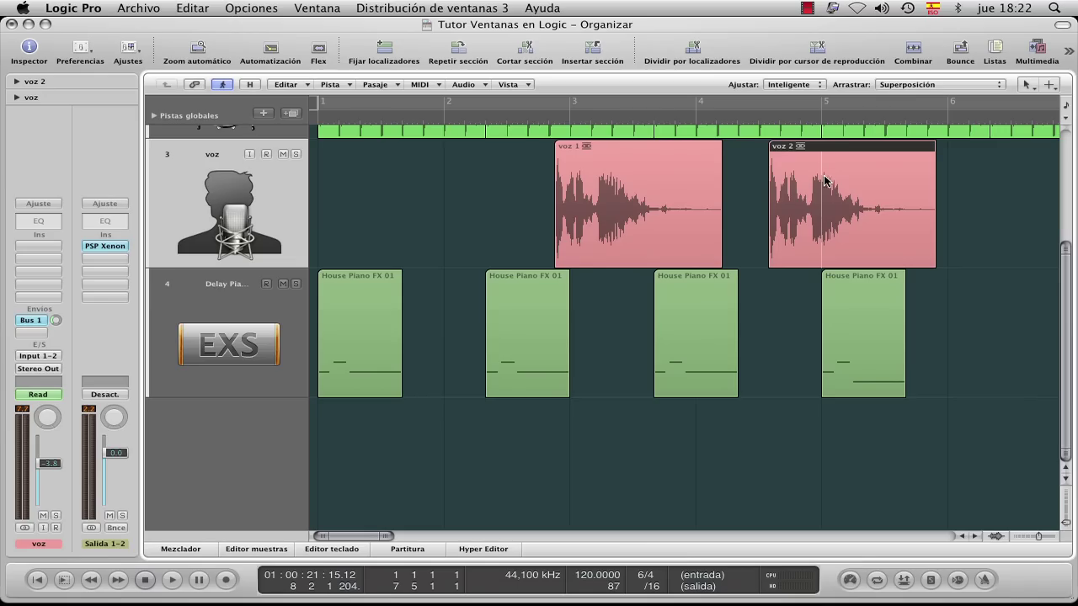
pyautogui.moveTo(790, 175); pyautogui.dragTo(900, 262)
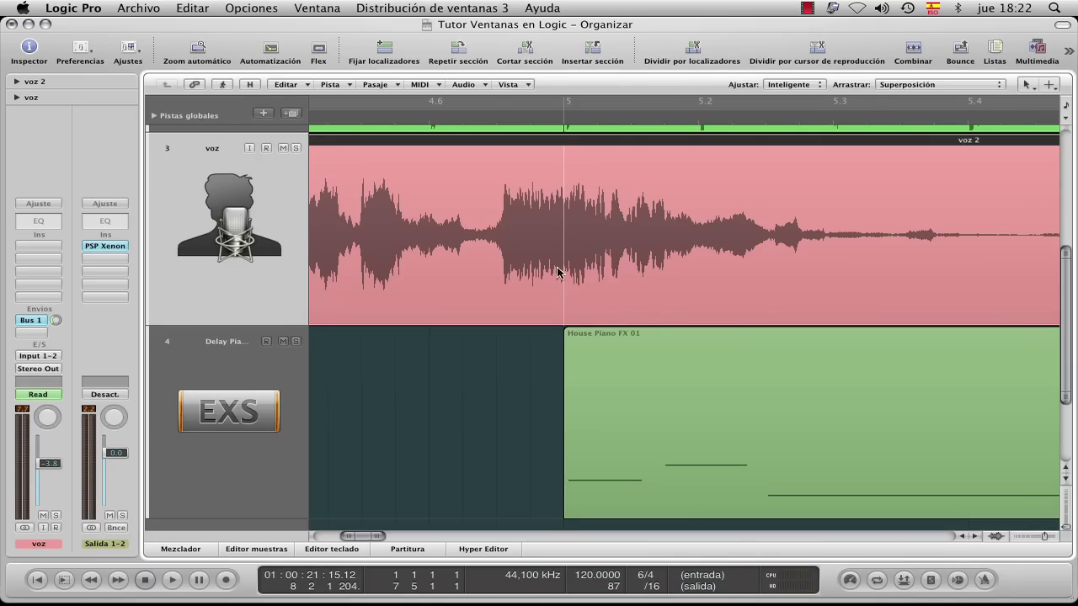
pyautogui.keyDown('ctrl'); pyautogui.keyDown('alt'); pyautogui.click(507, 206); pyautogui.keyUp('alt'); pyautogui.keyUp('ctrl')
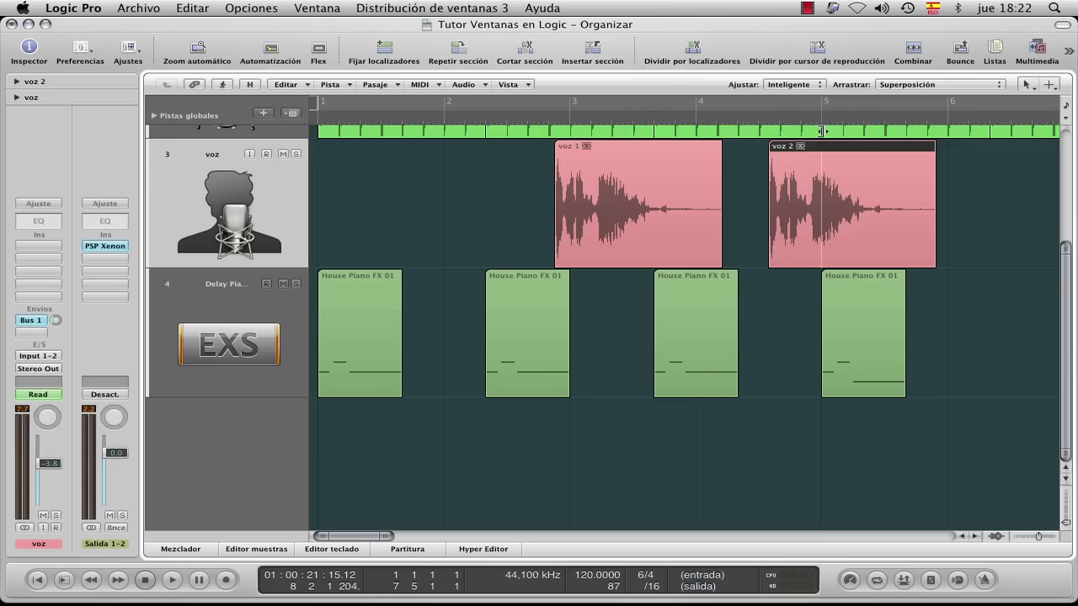
# Return the voz 2 region's anchor to the start of the region in the sample editor and close the editor
pyautogui.moveTo(845, 151); pyautogui.dragTo(850, 187)
pyautogui.doubleClick(842, 160)
pyautogui.moveTo(556, 497); pyautogui.dragTo(207, 515)
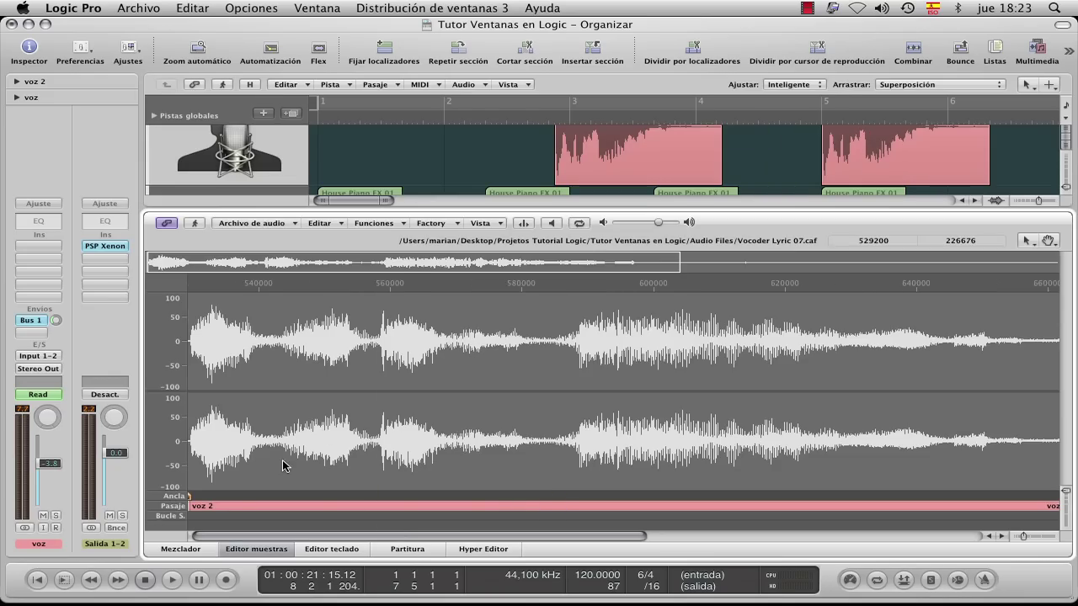
pyautogui.click(256, 549)
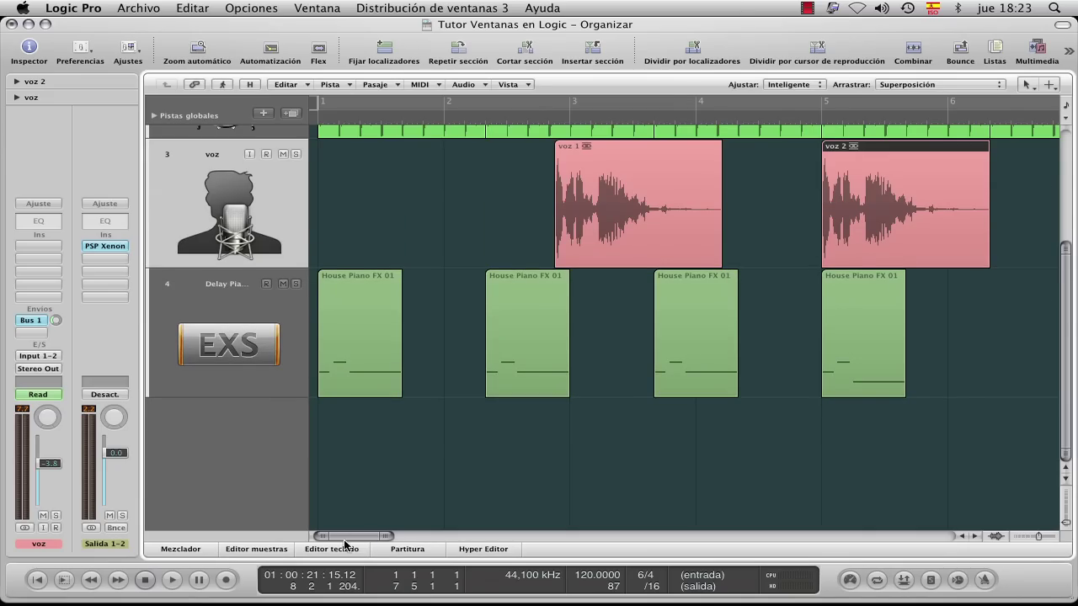
# Shift the voz 2 region's anchor slightly past the region start and inspect it against the magnified waveform in the sample editor
pyautogui.moveTo(387, 536)
pyautogui.mouseDown()
pyautogui.moveTo(438, 538)
pyautogui.moveTo(392, 540)
pyautogui.mouseUp()
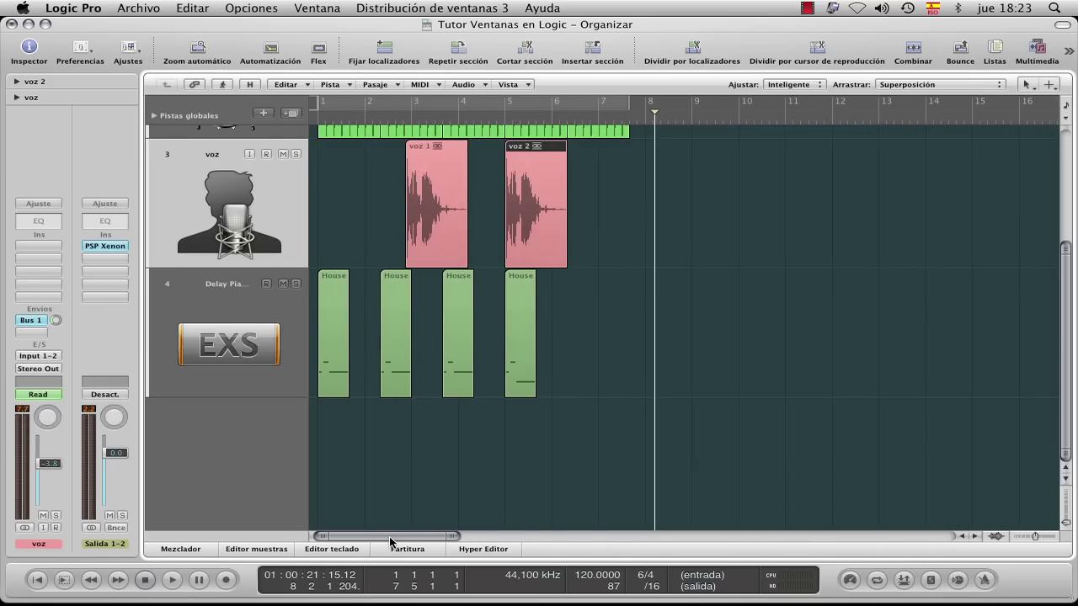
pyautogui.doubleClick(520, 151)
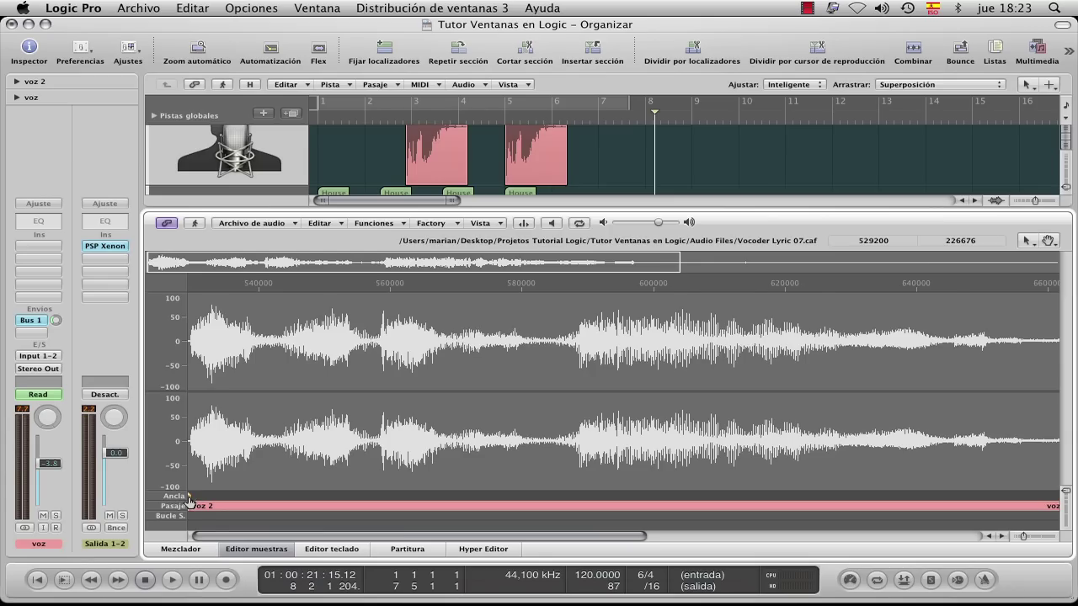
pyautogui.moveTo(189, 500)
pyautogui.mouseDown()
pyautogui.moveTo(225, 503)
pyautogui.moveTo(193, 504)
pyautogui.mouseUp()
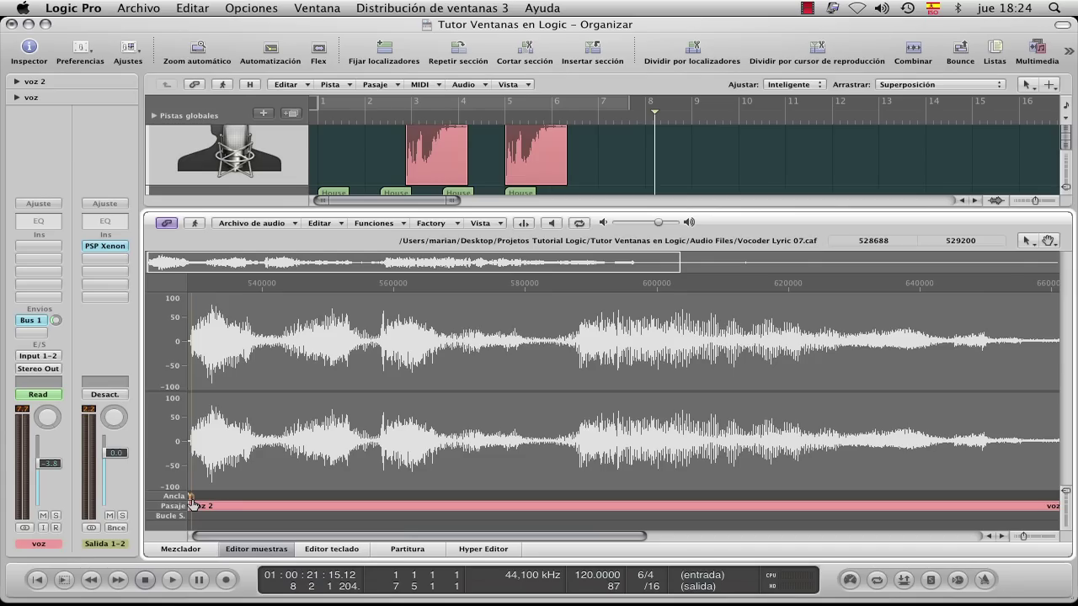
pyautogui.click(193, 505)
pyautogui.moveTo(193, 376); pyautogui.dragTo(229, 428)
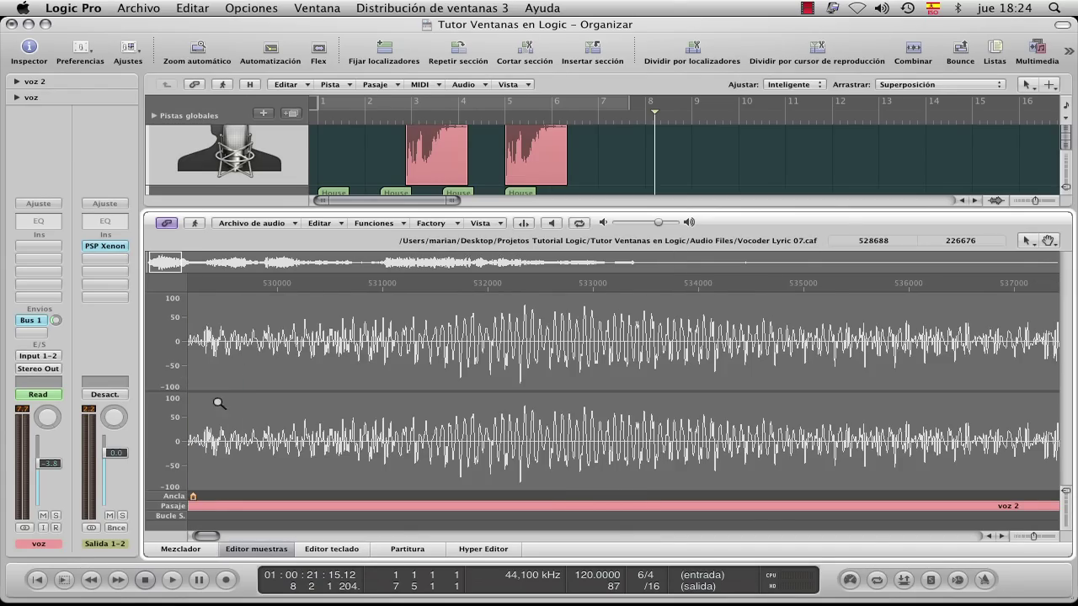
pyautogui.moveTo(190, 372); pyautogui.dragTo(268, 453)
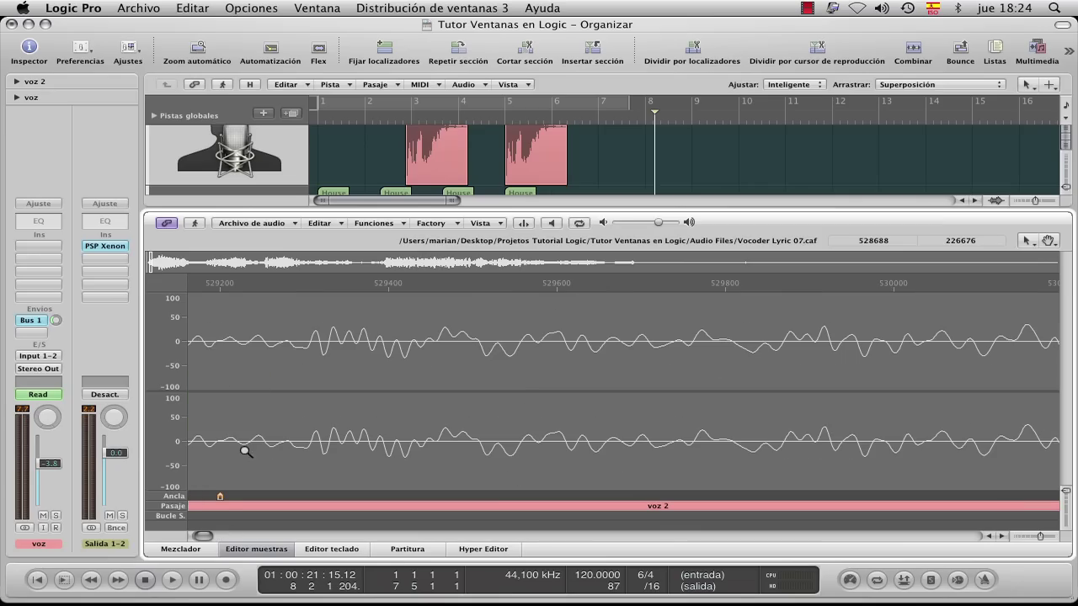
# Adjust the voz 2 anchor at sample level, return it to the region start, and close the sample editor
pyautogui.moveTo(221, 502)
pyautogui.mouseDown()
pyautogui.moveTo(171, 505)
pyautogui.moveTo(543, 502)
pyautogui.moveTo(413, 507)
pyautogui.moveTo(455, 510)
pyautogui.mouseUp()
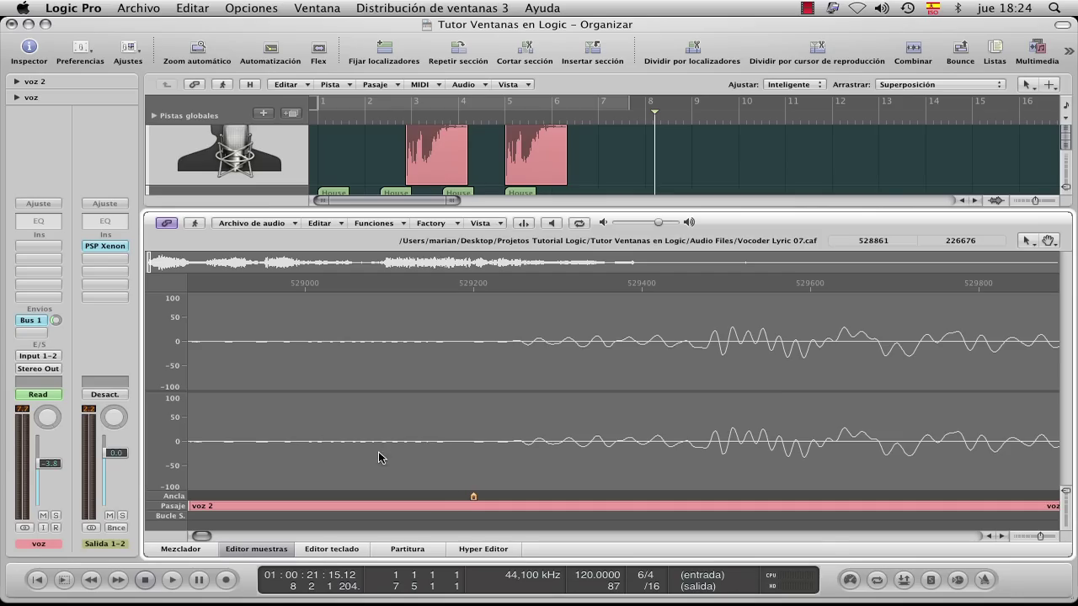
pyautogui.moveTo(473, 502); pyautogui.dragTo(174, 509)
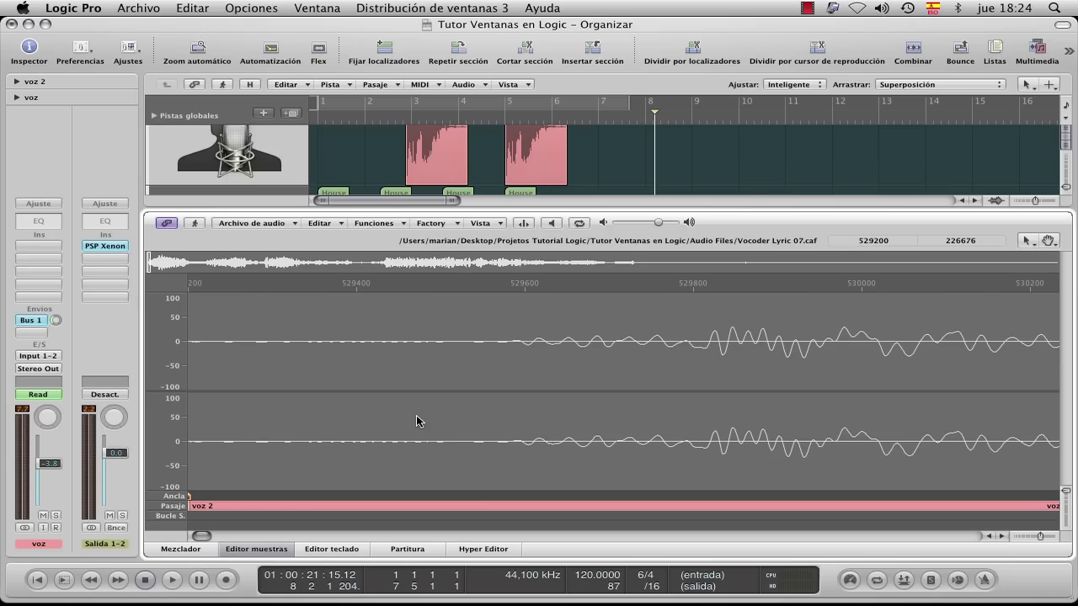
pyautogui.click(230, 552)
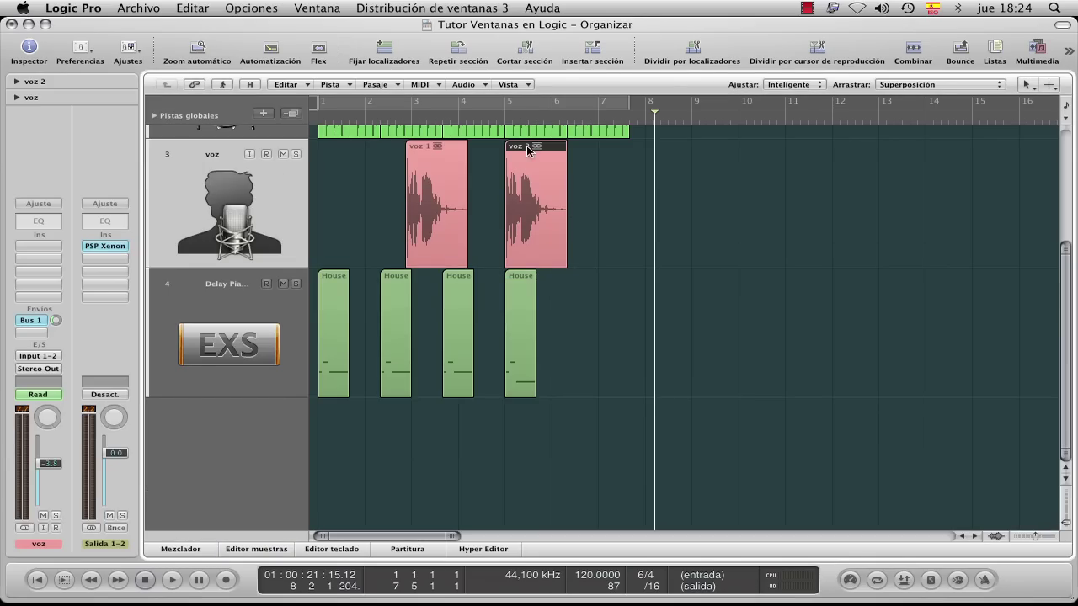
# Reopen the voz 2 region in the sample editor to check its anchor position, and close the editor
pyautogui.click(824, 186)
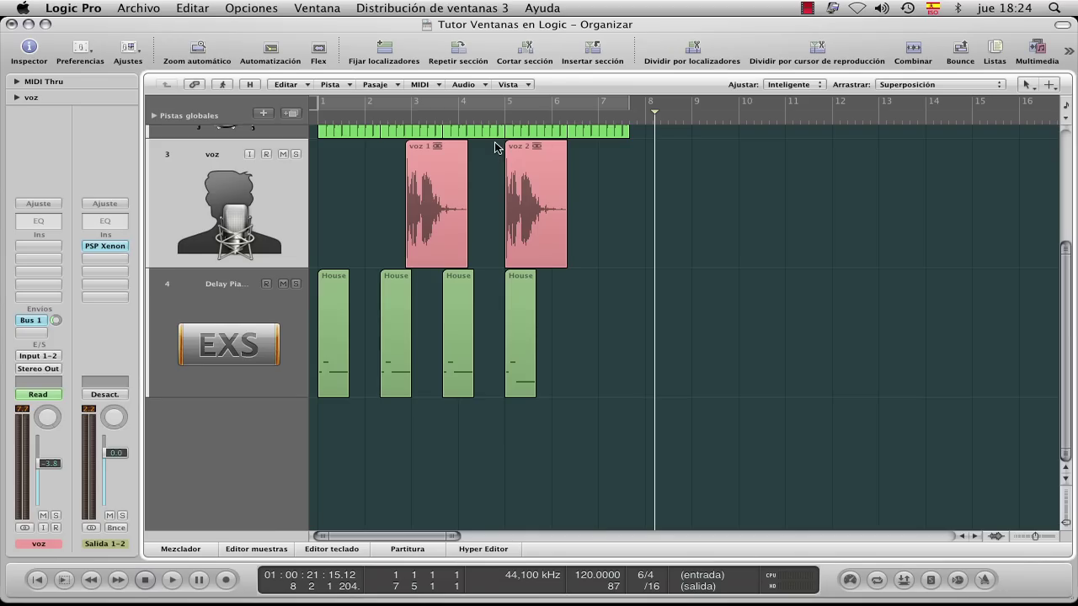
pyautogui.click(519, 157)
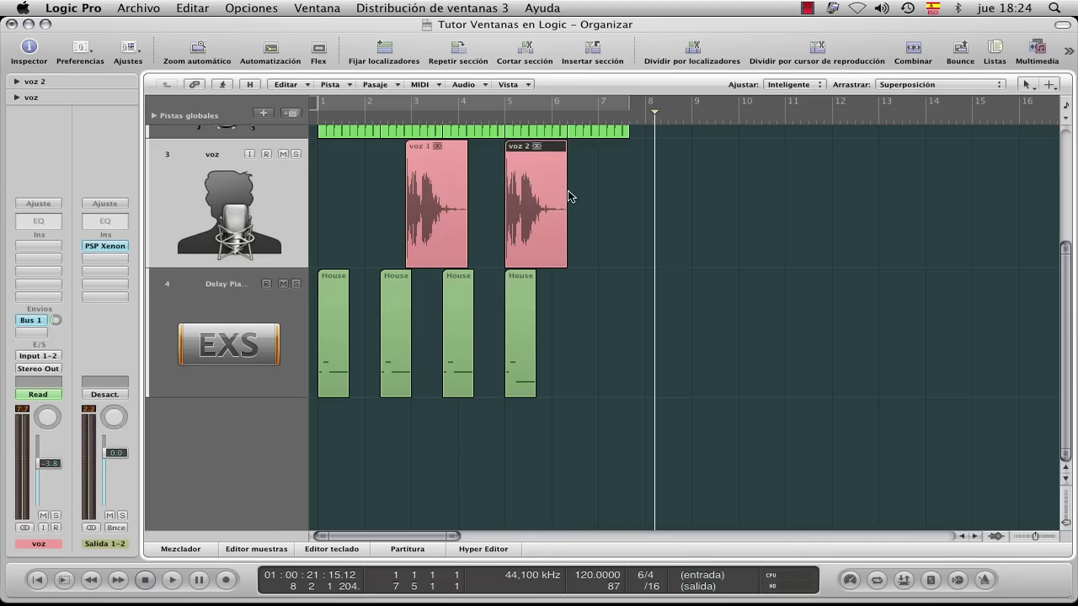
pyautogui.doubleClick(526, 153)
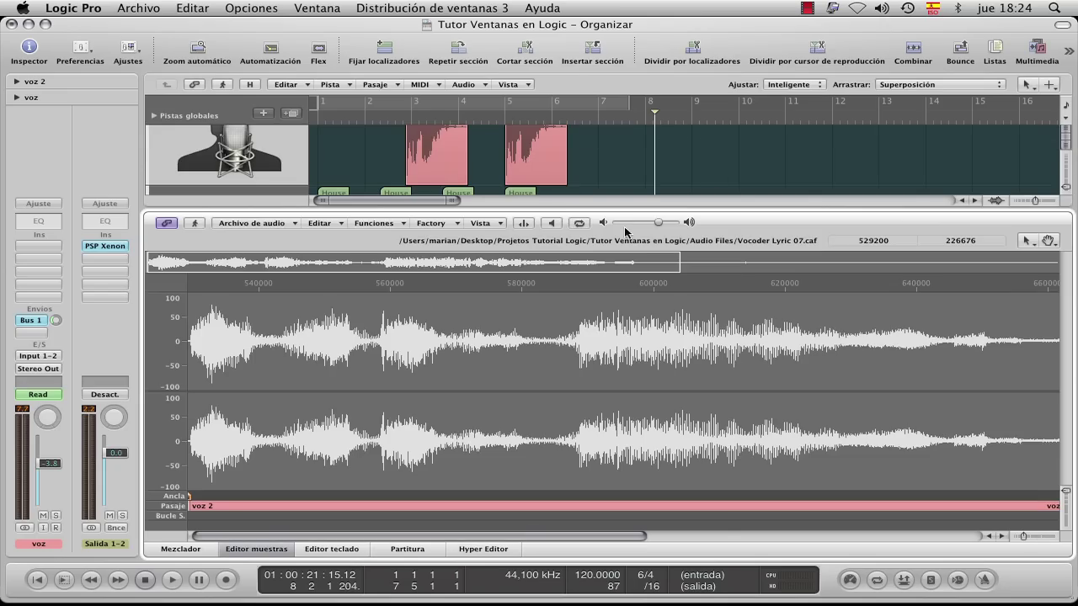
pyautogui.click(261, 551)
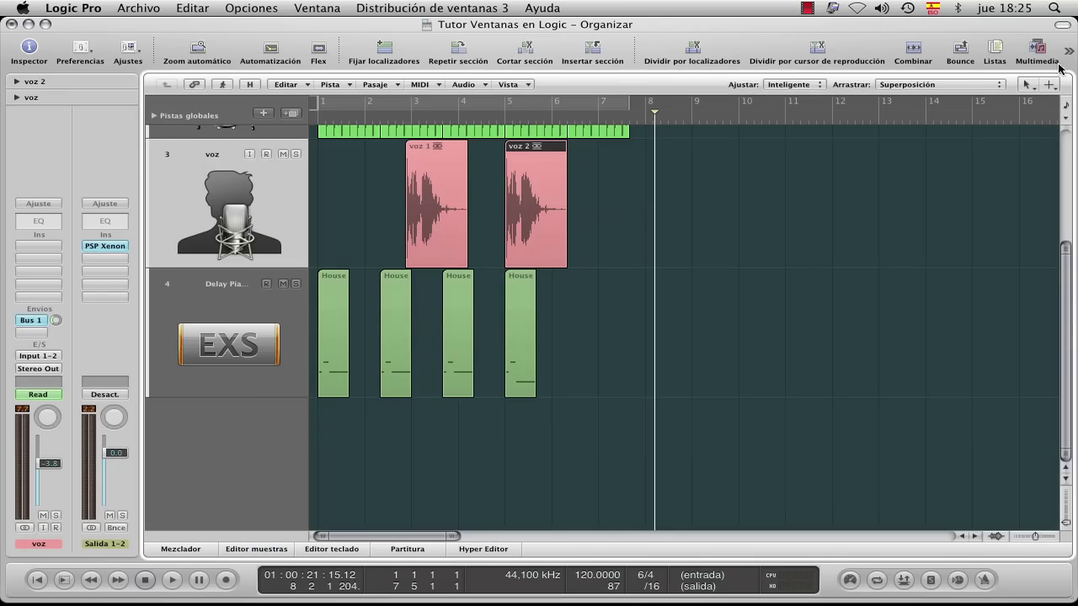
# Place Vocoder copia.aif from the media bin on the voz track just before bar 7, and hide the media area
pyautogui.click(1038, 52)
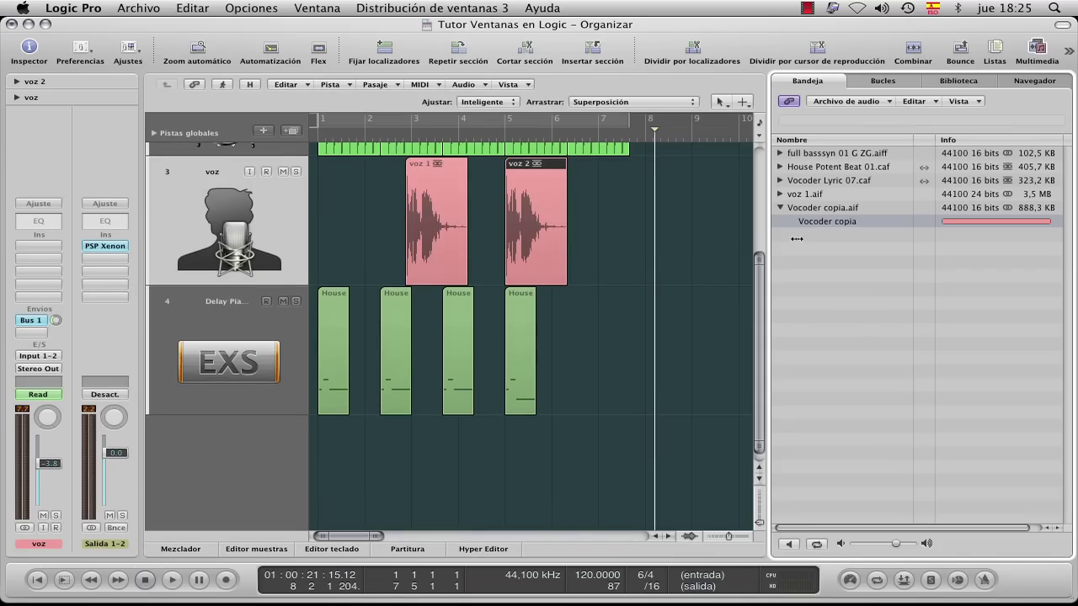
pyautogui.click(782, 207)
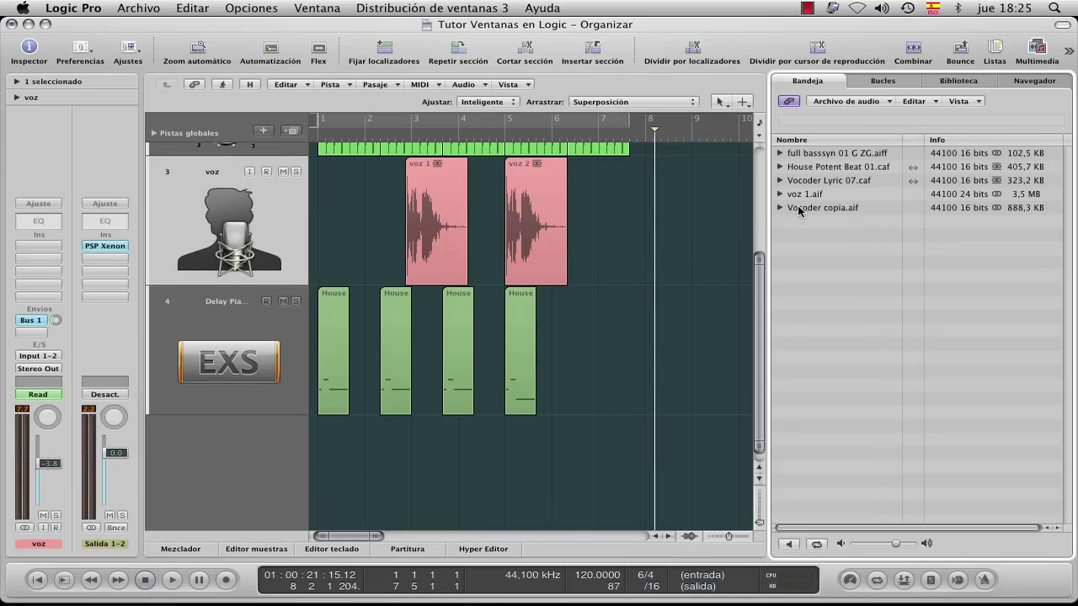
pyautogui.moveTo(800, 208); pyautogui.dragTo(595, 230)
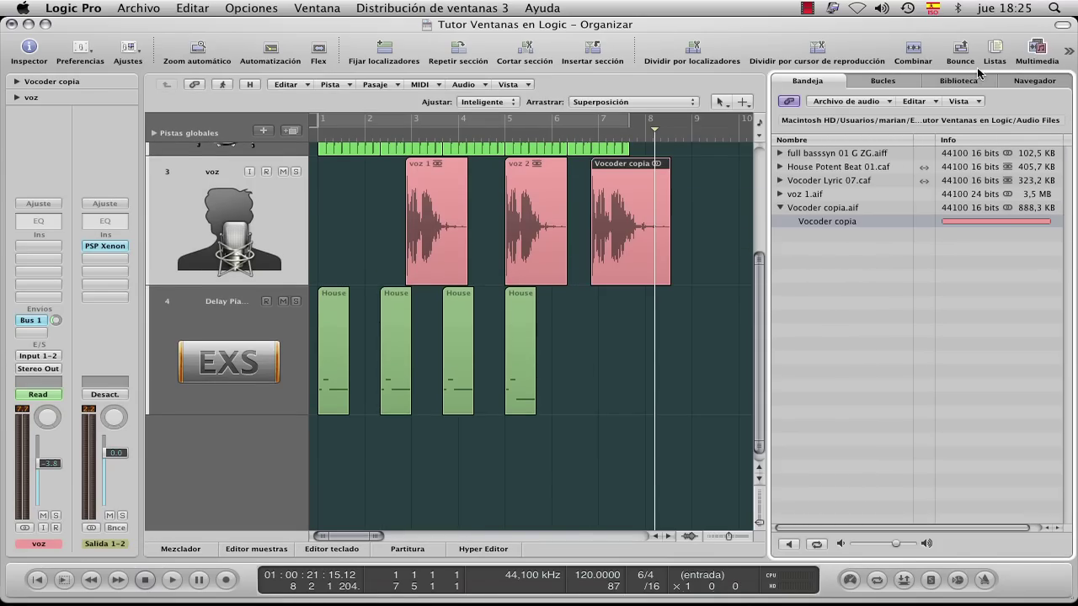
pyautogui.click(1038, 52)
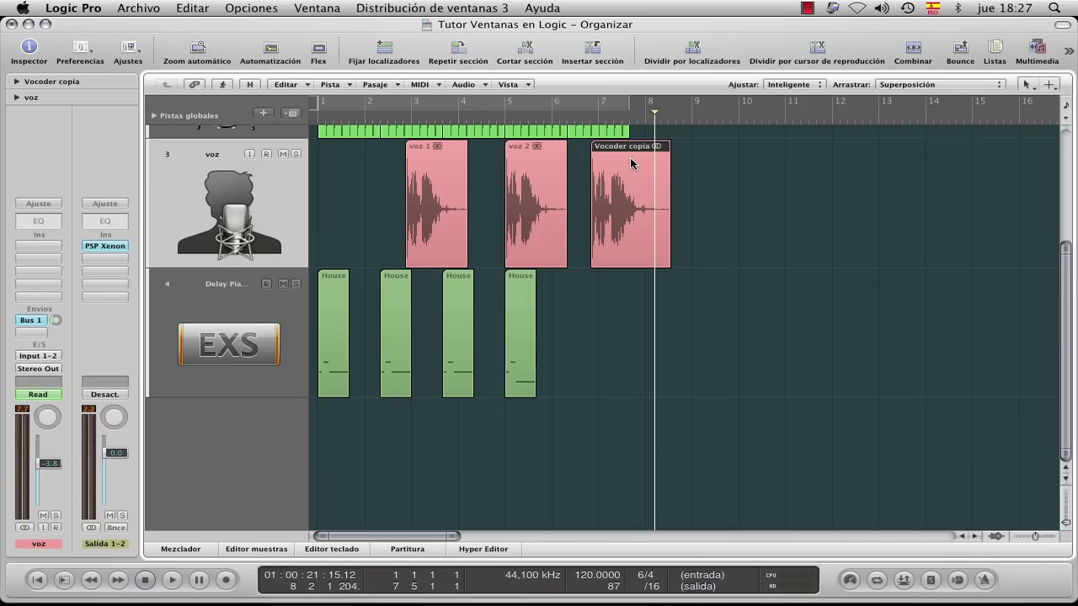
# Duplicate the Vocoder copia region on the voz track, placing the copy at bar 9
pyautogui.click(709, 200)
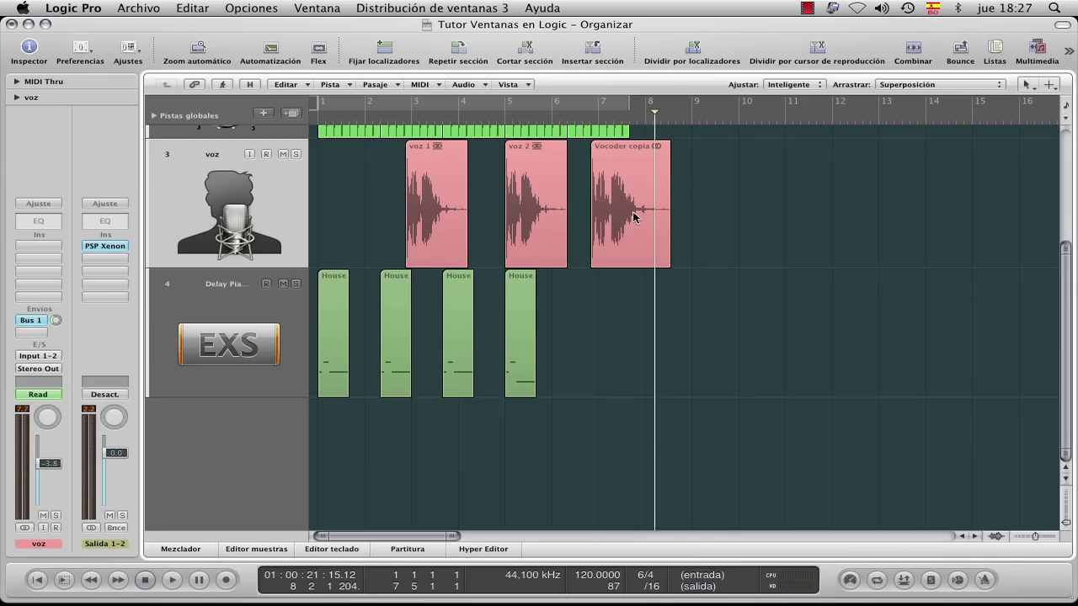
pyautogui.click(608, 150)
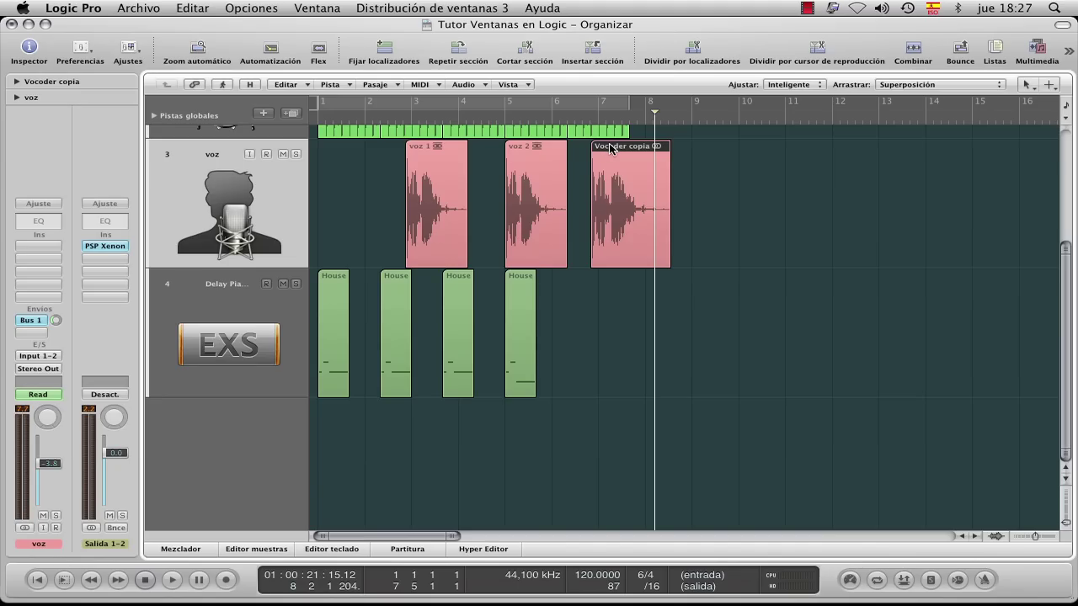
pyautogui.moveTo(613, 150); pyautogui.dragTo(711, 160)
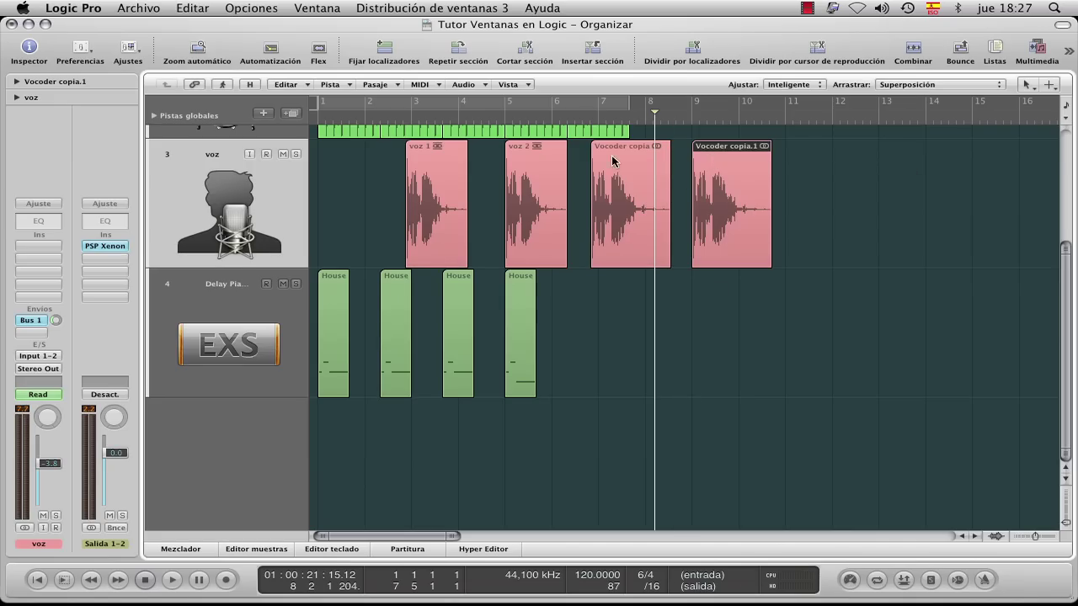
pyautogui.click(826, 174)
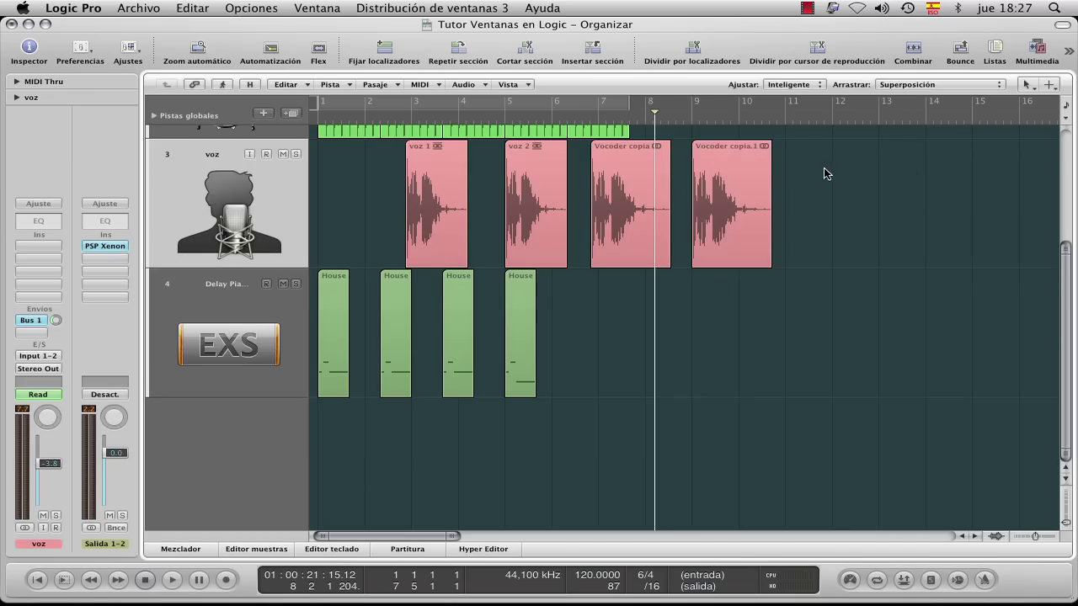
# Reverse the Vocoder copia region's audio with the Revertir function in the sample editor, and close the editor
pyautogui.click(637, 150)
pyautogui.doubleClick(645, 172)
pyautogui.click(319, 224)
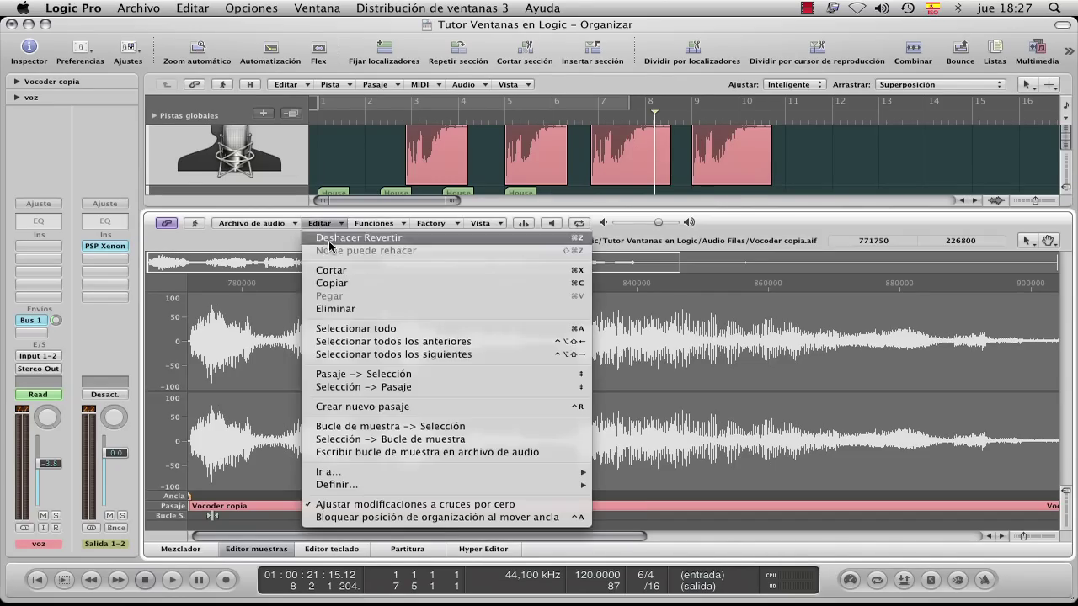
pyautogui.click(413, 229)
pyautogui.click(387, 224)
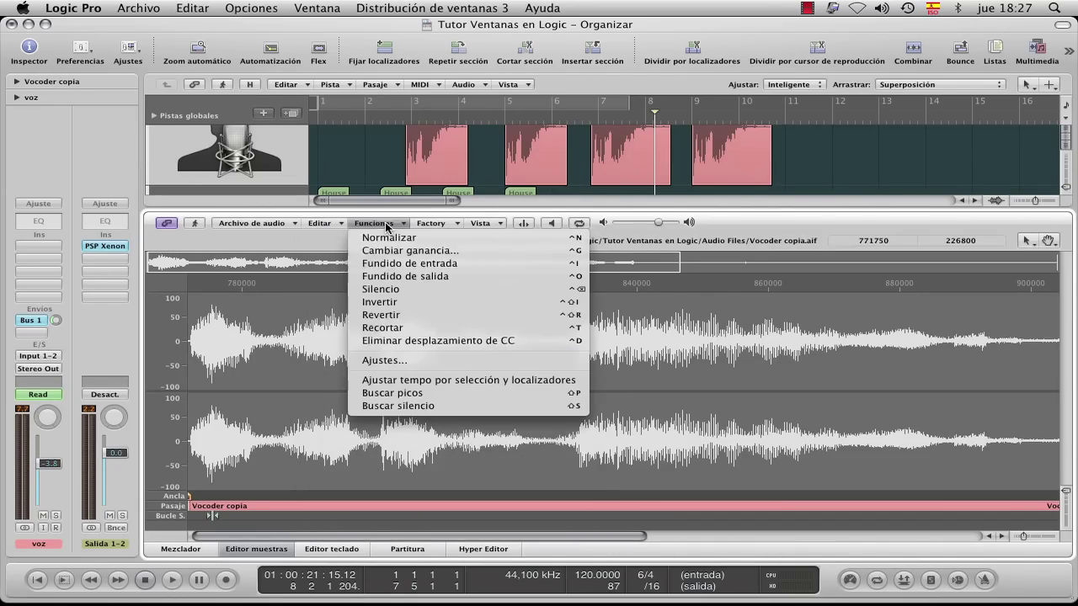
pyautogui.click(406, 314)
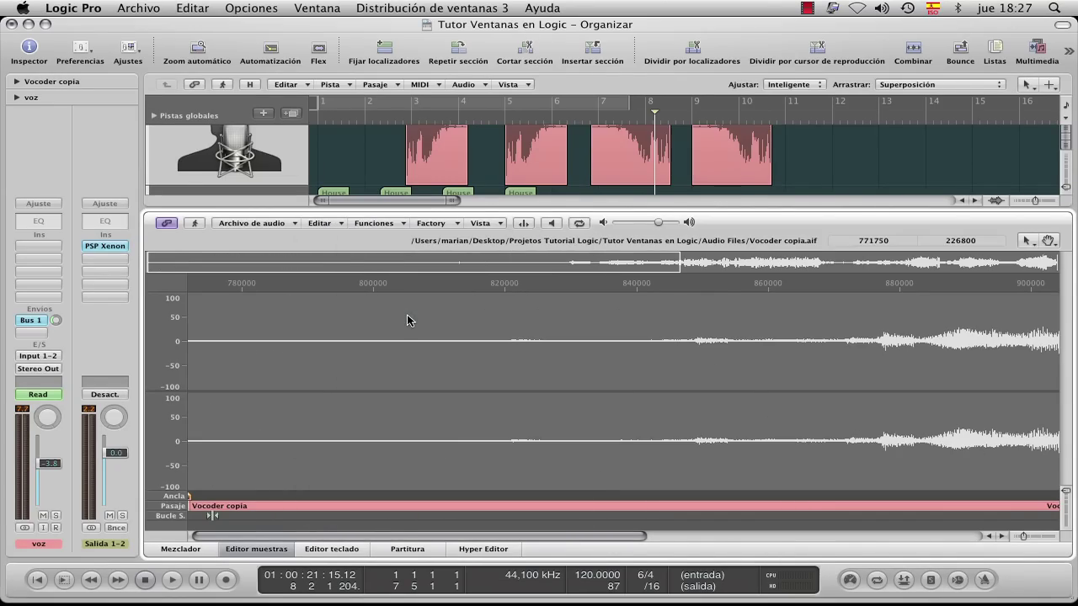
pyautogui.click(259, 552)
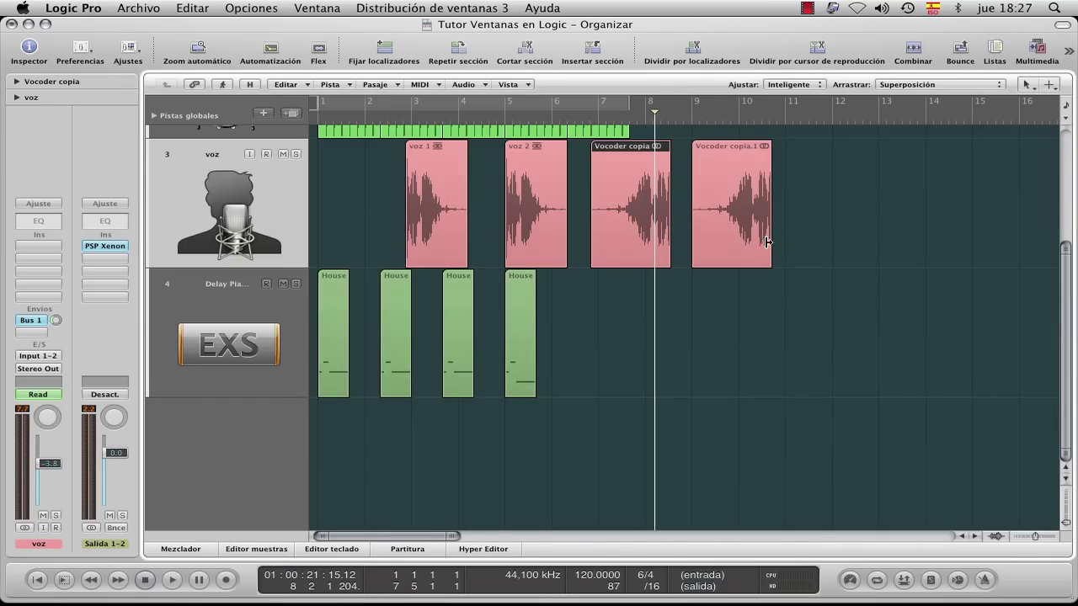
# Delete the copied region at bar 9 and reverse the Vocoder copia audio back to its original direction in the sample editor
pyautogui.click(736, 155)
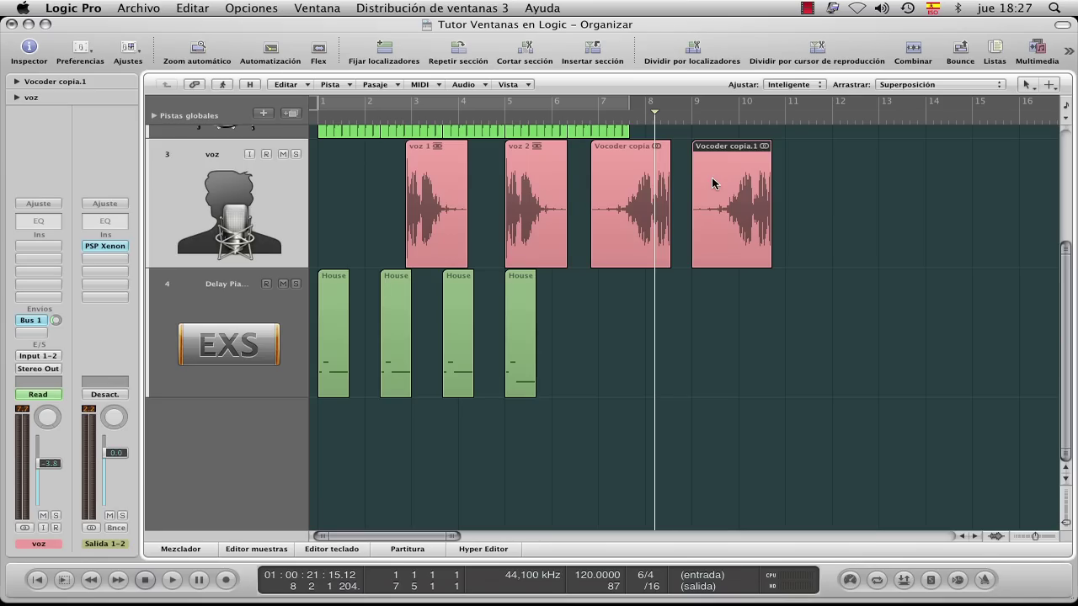
pyautogui.press('Delete')
pyautogui.click(635, 174)
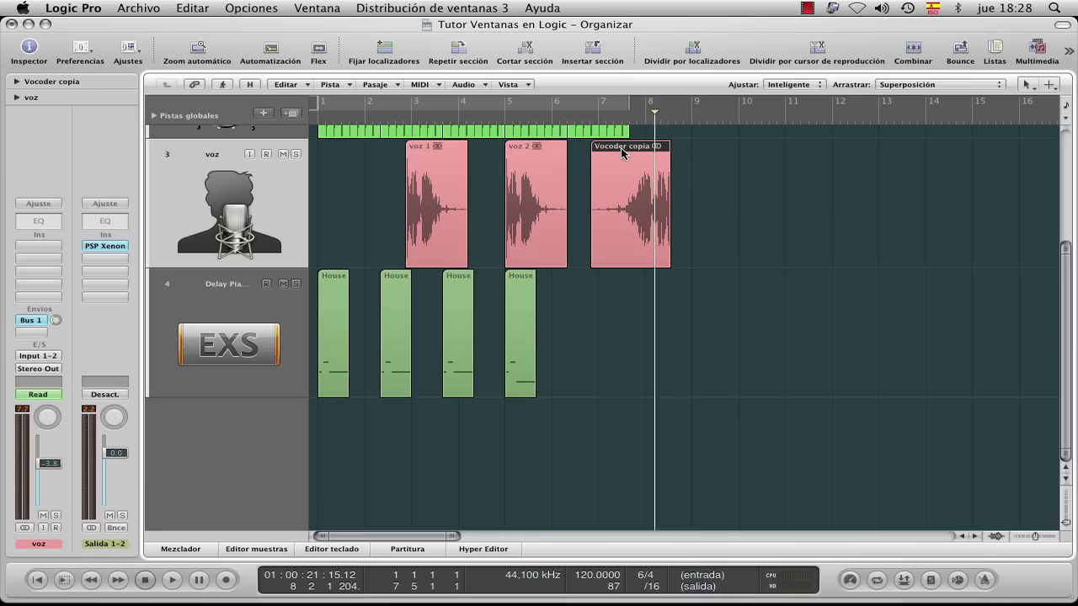
pyautogui.doubleClick(620, 147)
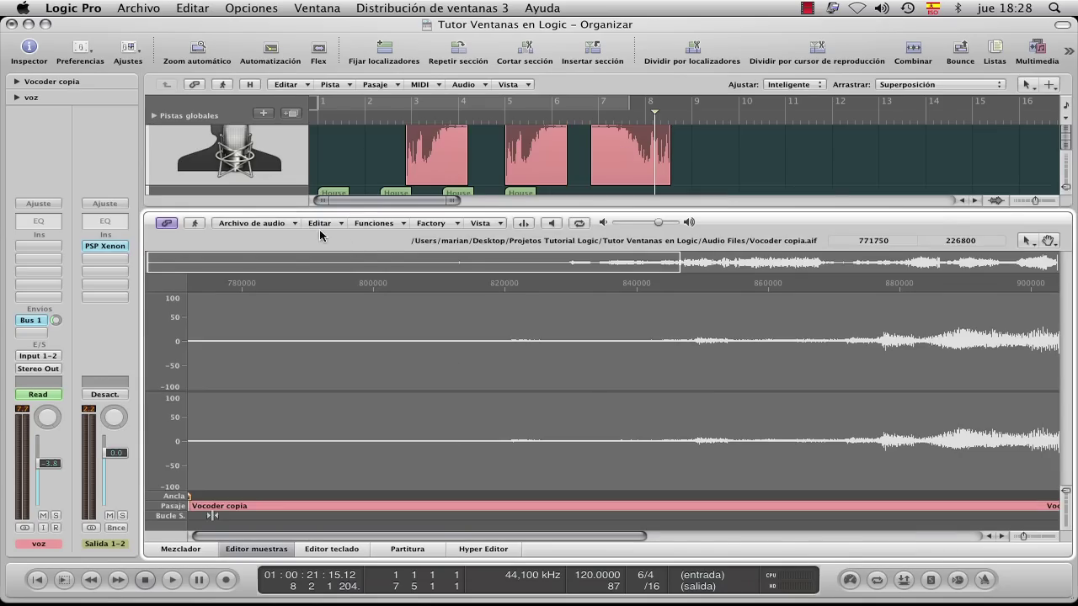
pyautogui.click(369, 225)
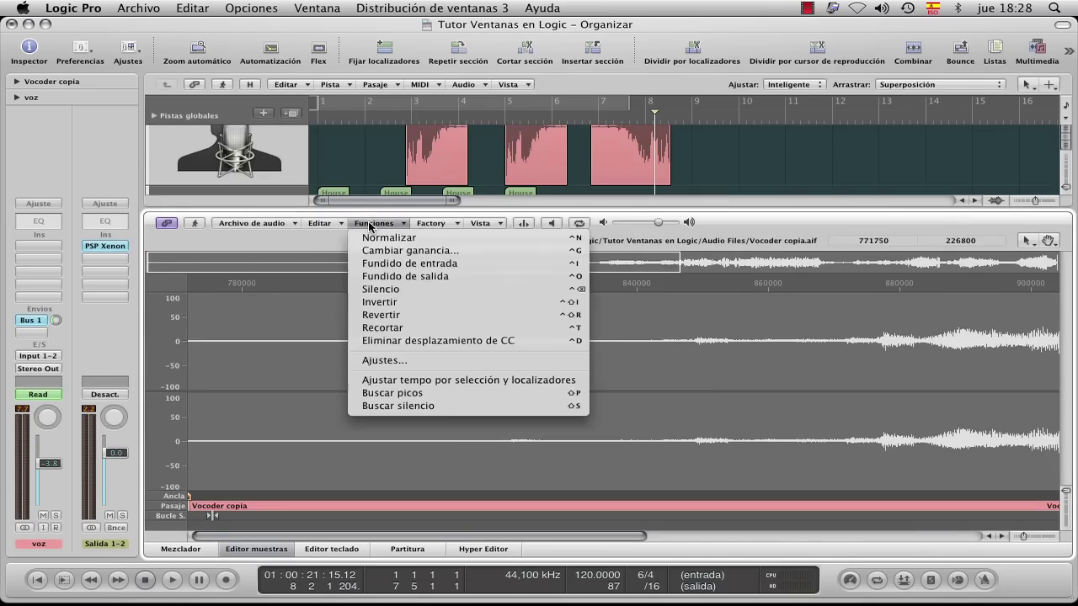
pyautogui.click(390, 316)
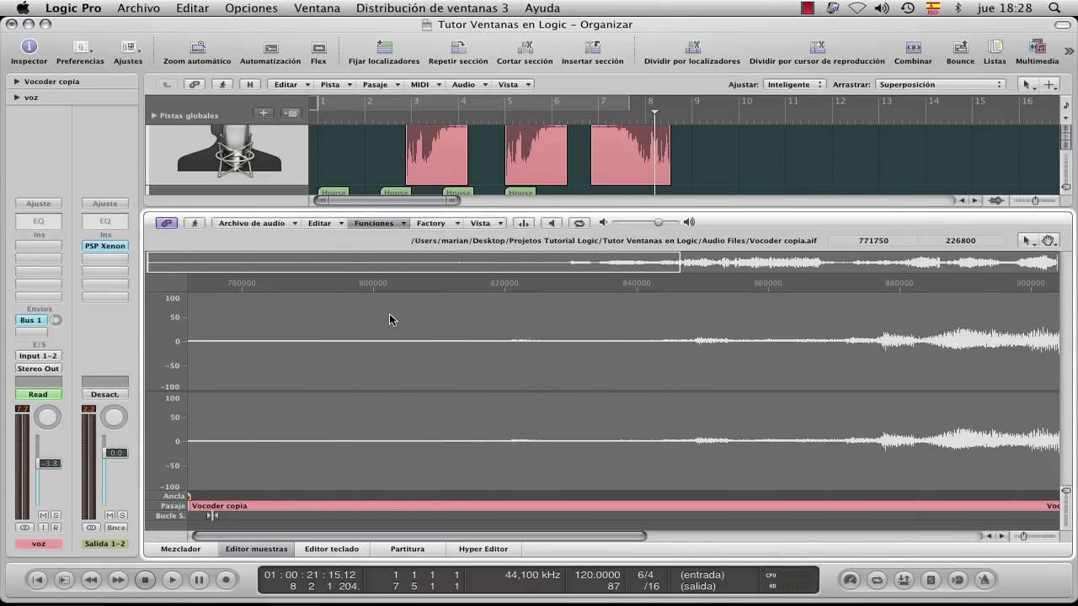
pyautogui.click(271, 552)
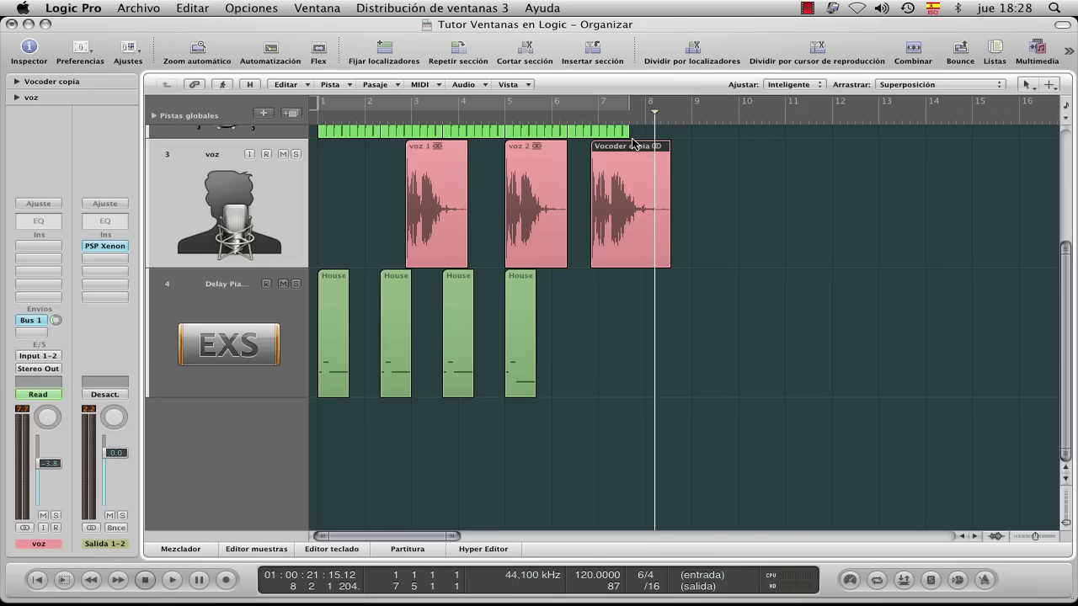
# Set the playhead at the start of the Vocoder copia region and convert the region into a new AIFF audio file named Vocoder copia 2
pyautogui.click(593, 119)
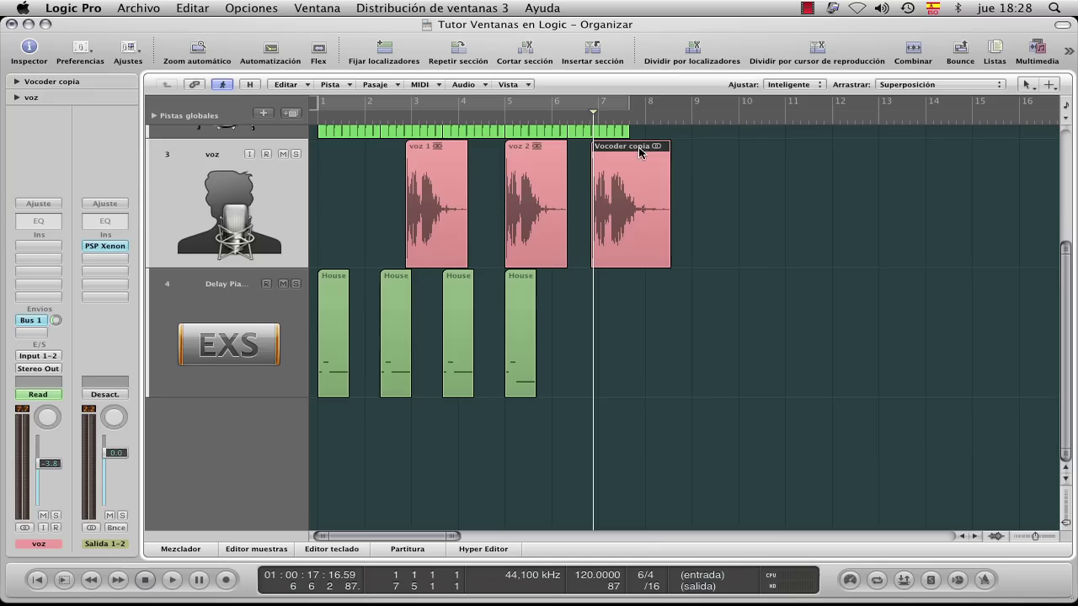
pyautogui.click(713, 159)
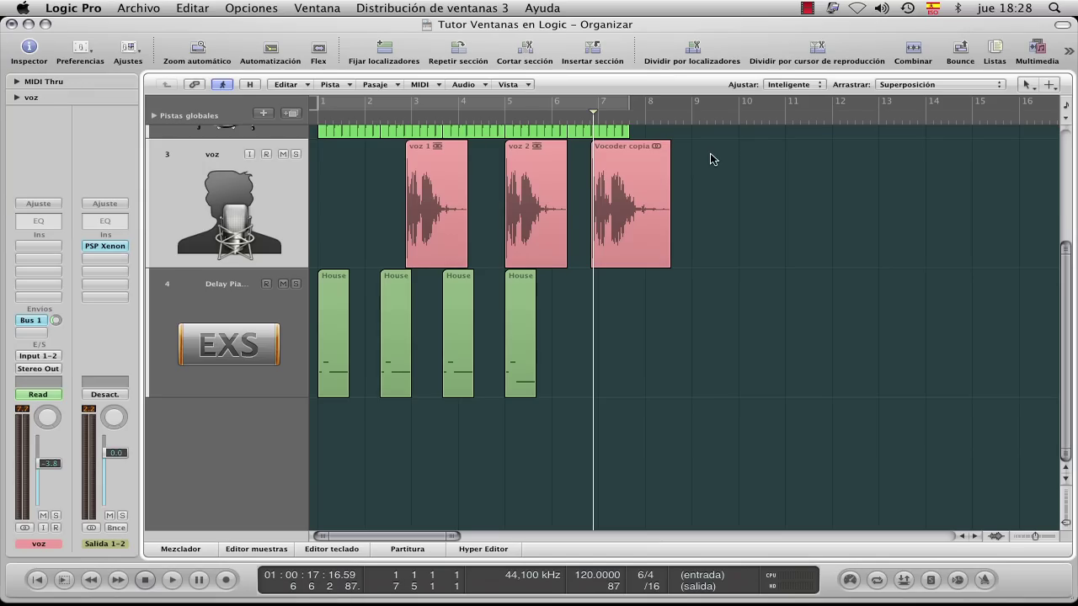
pyautogui.click(624, 162)
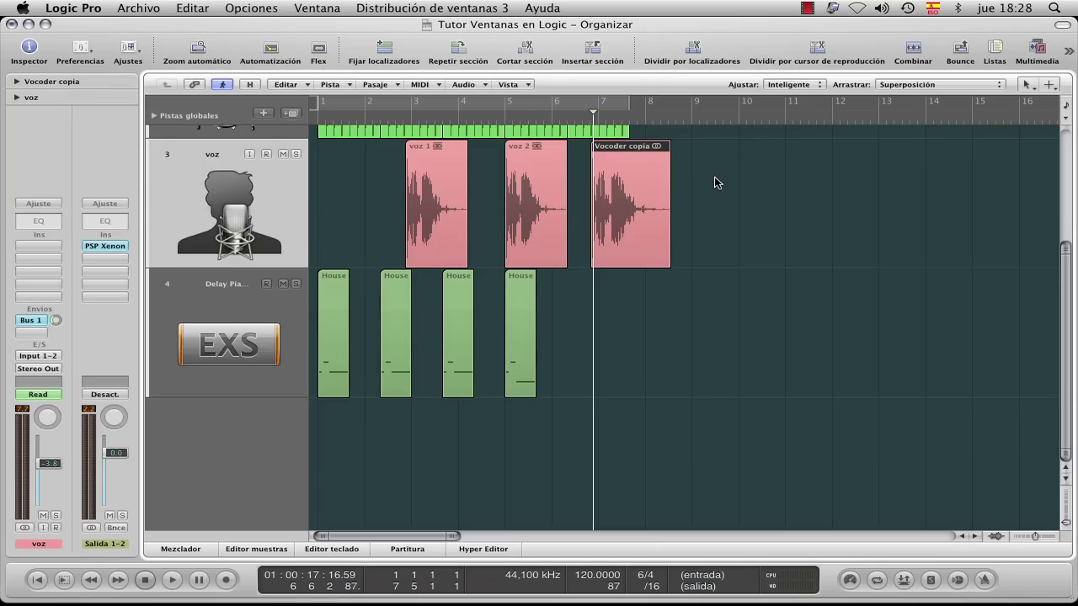
pyautogui.rightClick(611, 152)
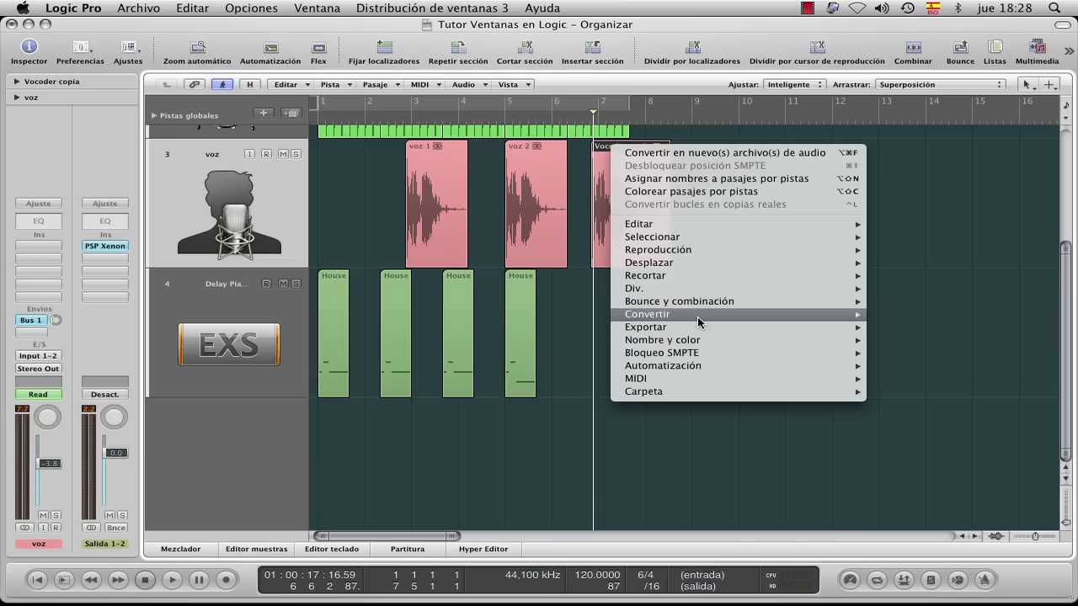
pyautogui.moveTo(672, 315)
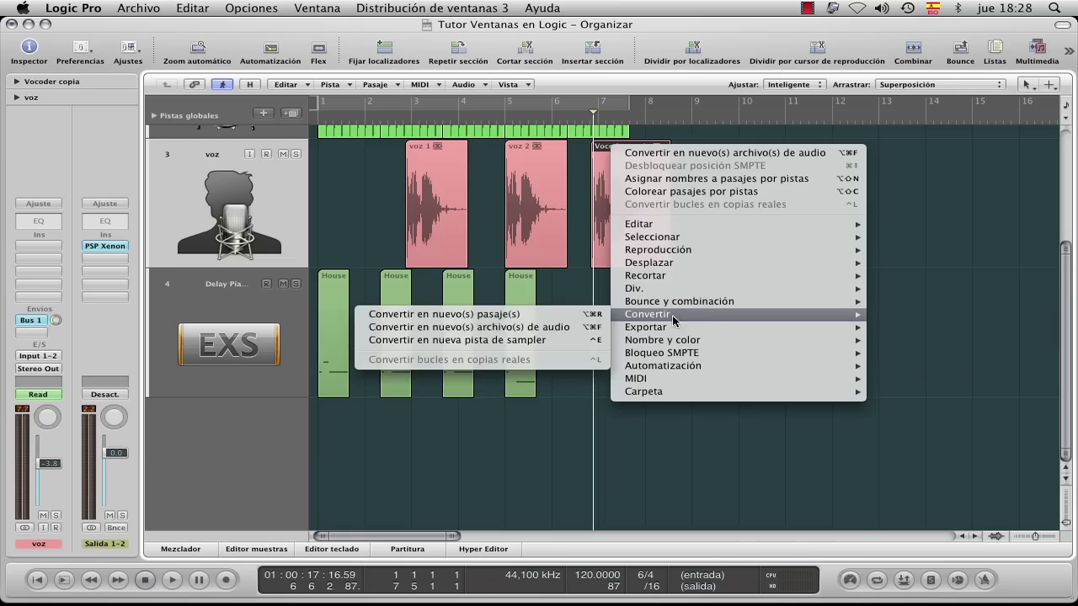
pyautogui.click(506, 332)
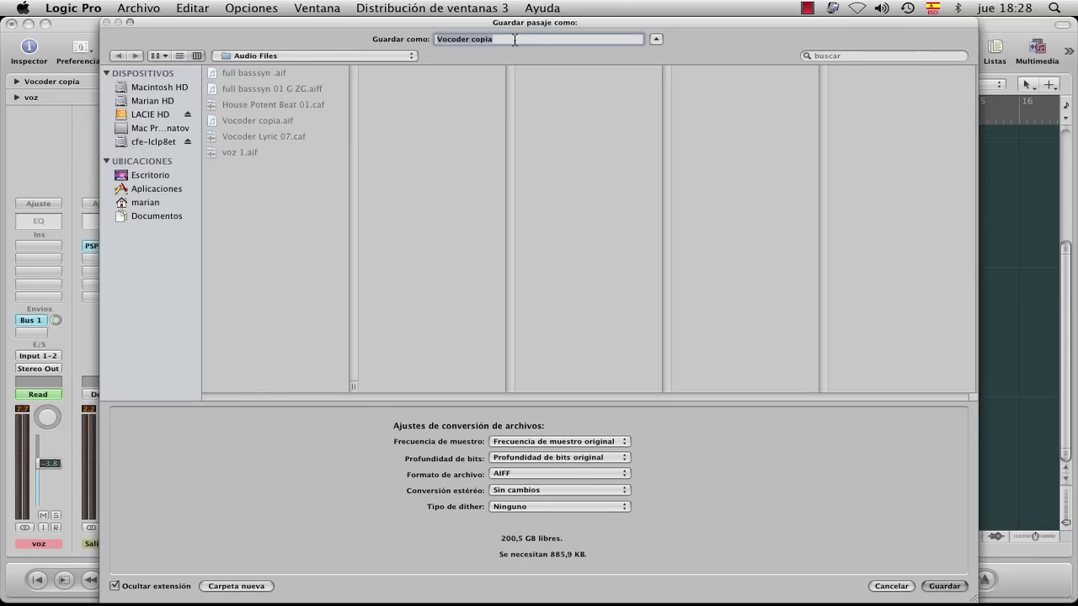
pyautogui.click(510, 40)
pyautogui.write('2')
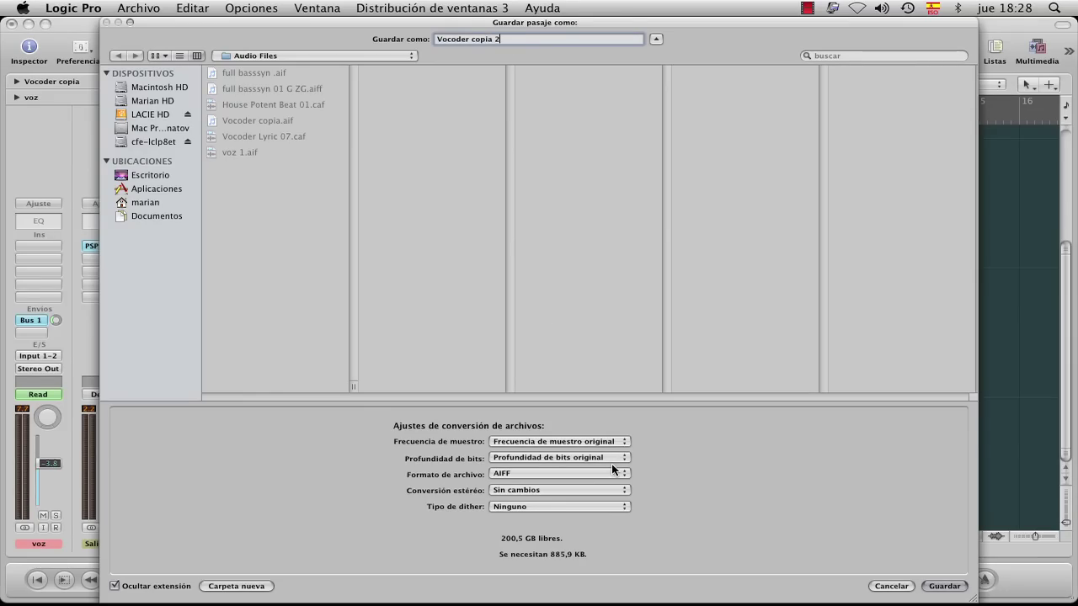
pyautogui.click(945, 586)
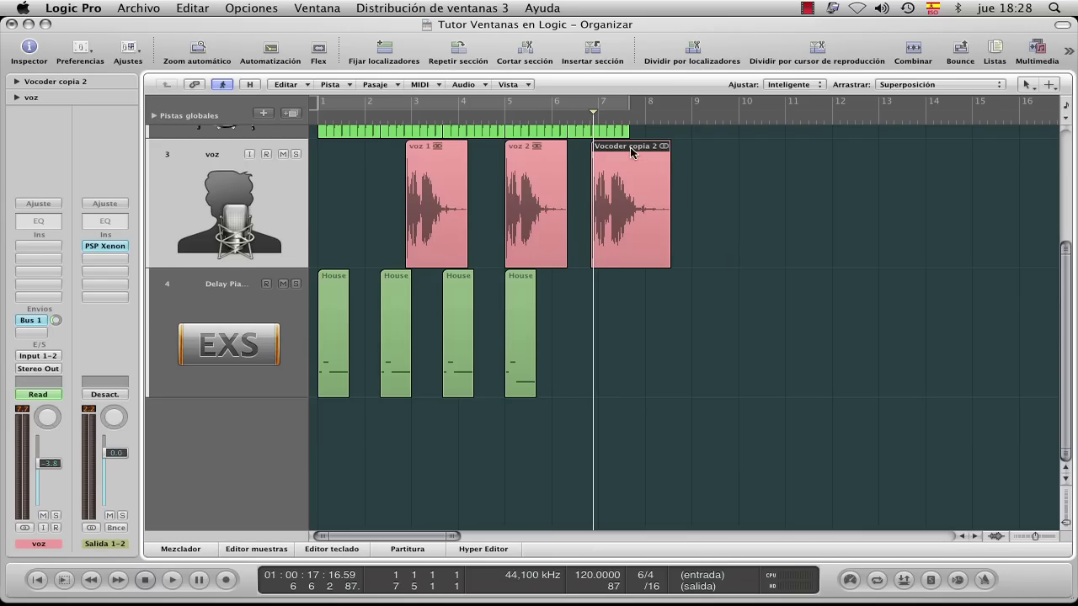
# Place Vocoder copia.aif from the media bin on the voz track at the playhead, and move the Vocoder copia 2 region to bar 9
pyautogui.moveTo(631, 152); pyautogui.dragTo(760, 150)
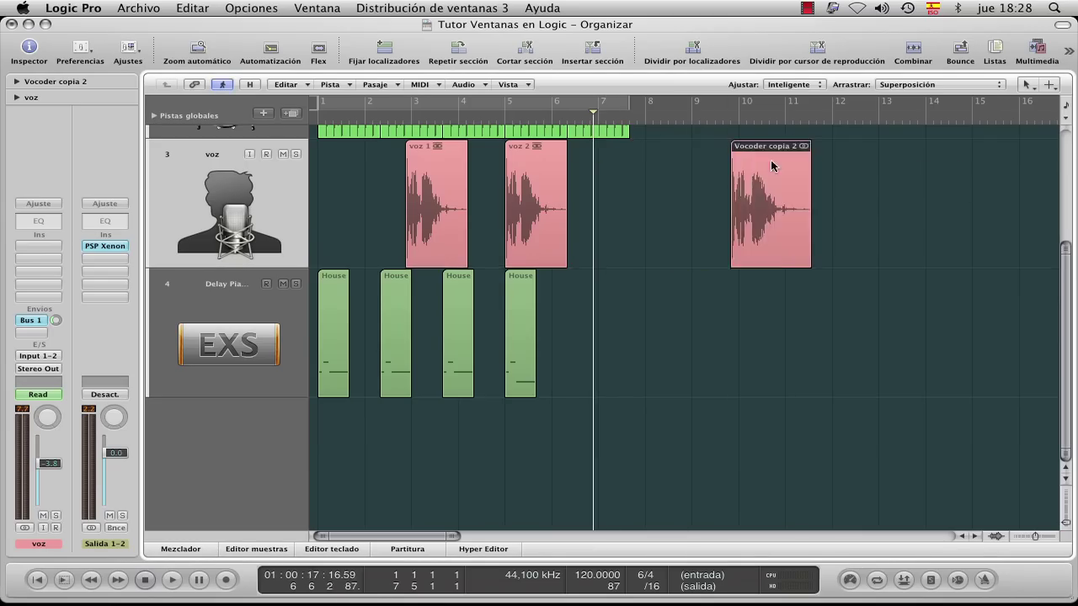
pyautogui.click(1047, 52)
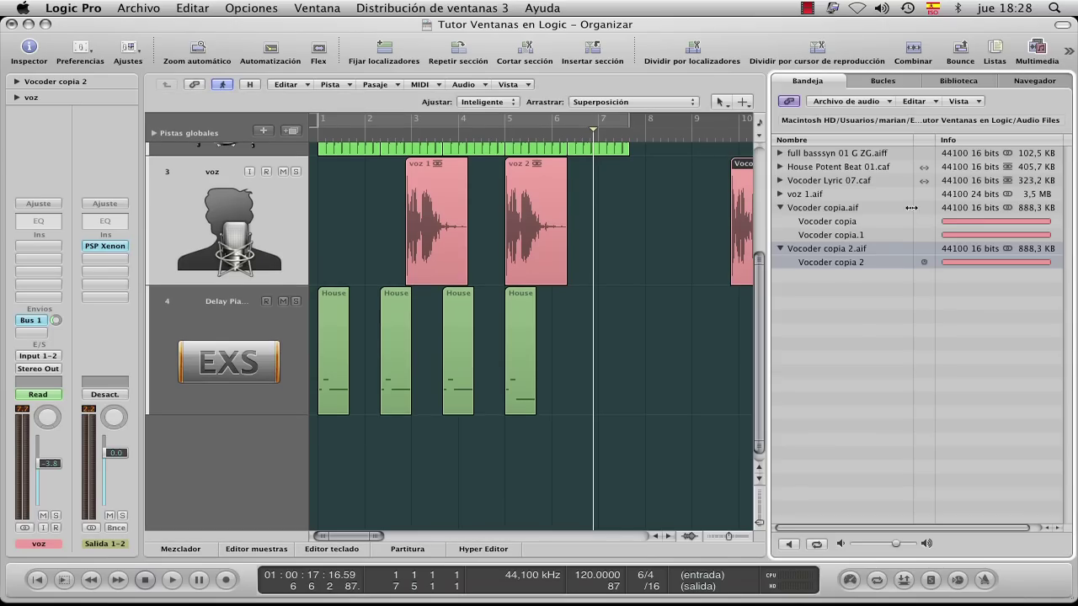
pyautogui.click(780, 207)
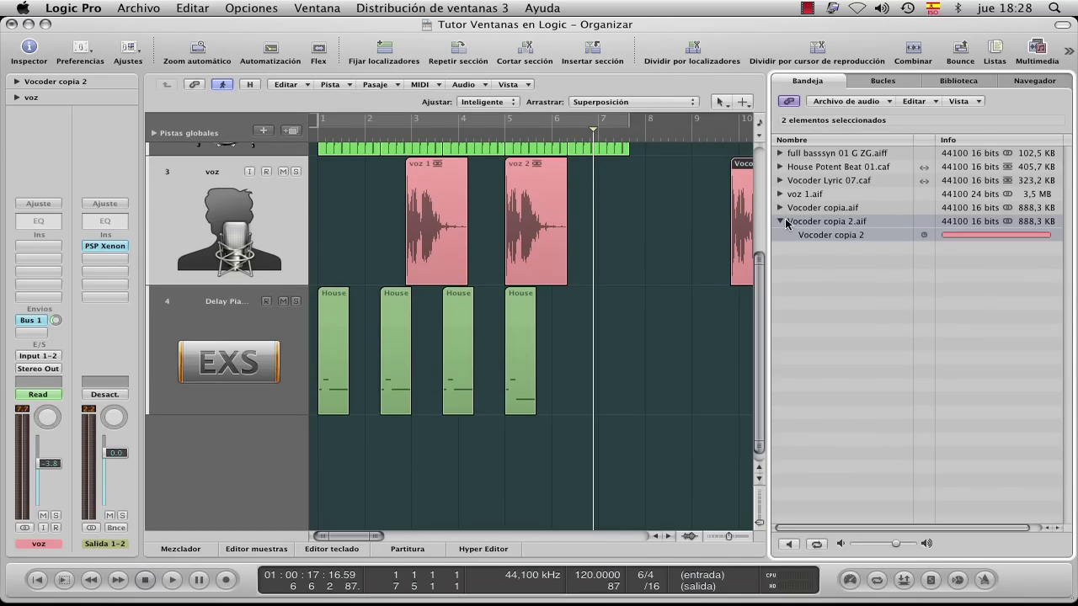
pyautogui.click(780, 221)
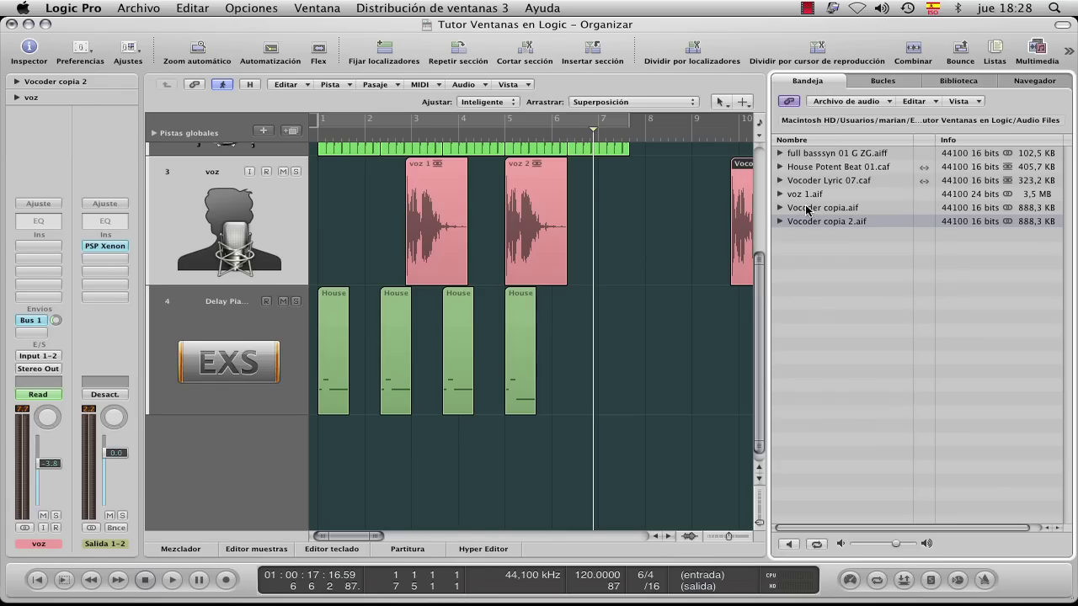
pyautogui.click(809, 208)
pyautogui.moveTo(813, 210); pyautogui.dragTo(597, 212)
pyautogui.click(1034, 49)
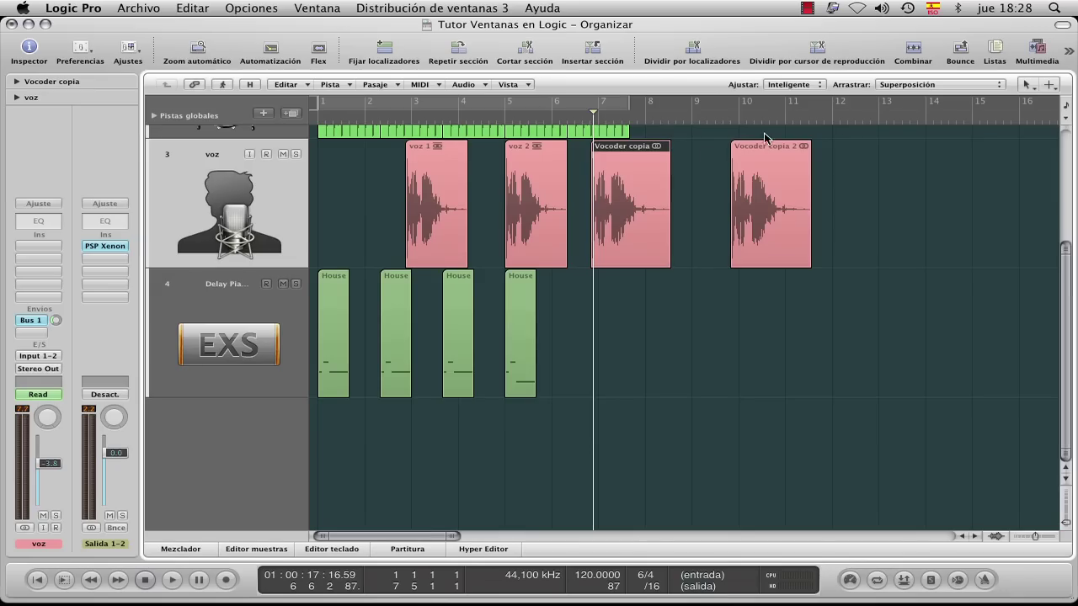
pyautogui.moveTo(747, 153); pyautogui.dragTo(709, 155)
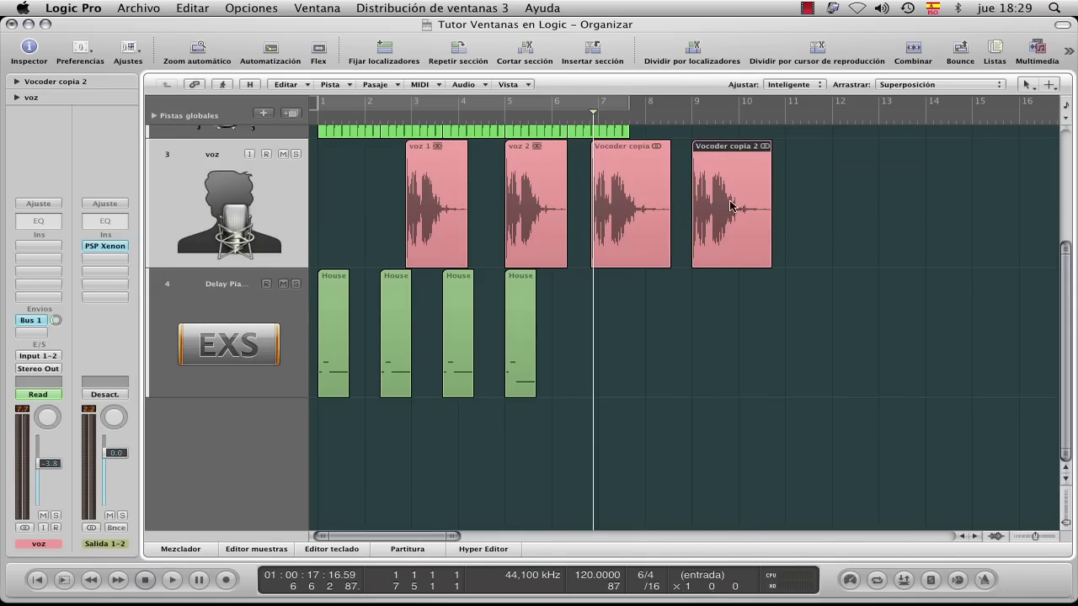
# Reverse only the Vocoder copia 2 region's audio with the Revertir function in the sample editor, and close the editor
pyautogui.click(622, 177)
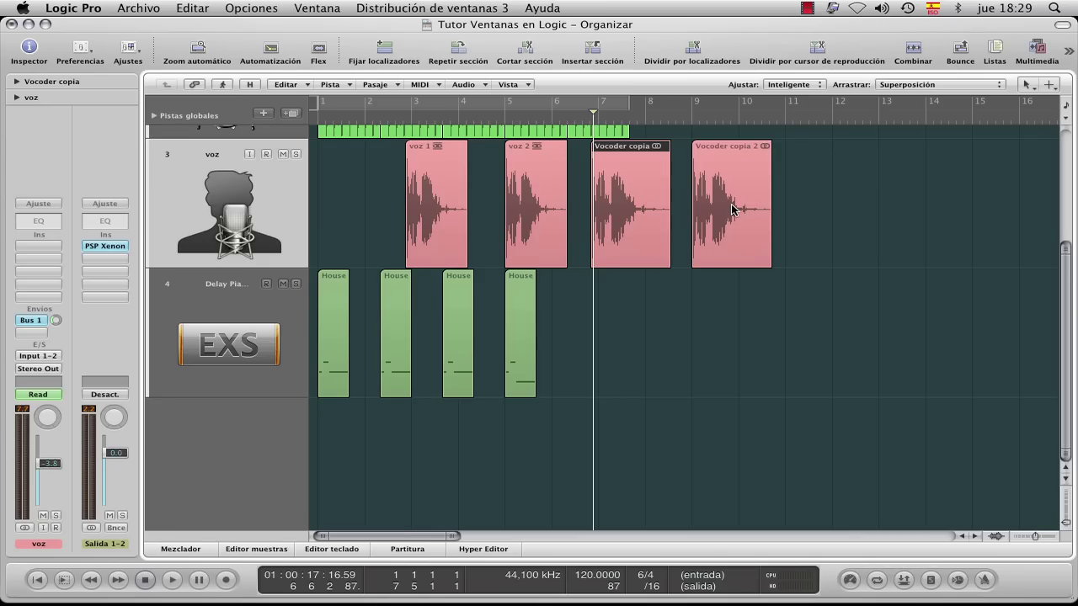
pyautogui.click(715, 160)
pyautogui.doubleClick(715, 160)
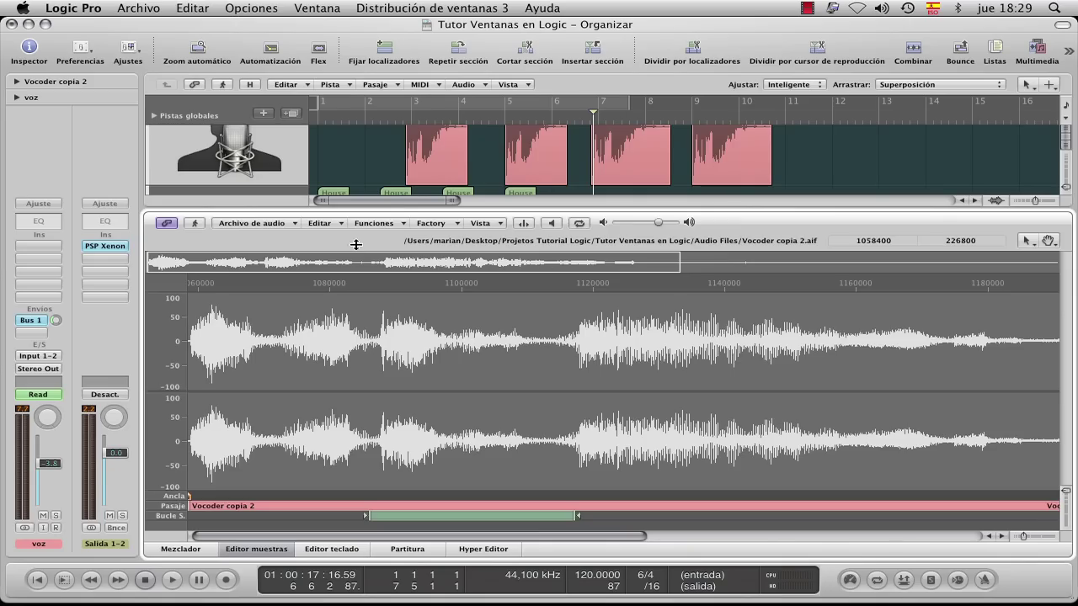
pyautogui.click(374, 224)
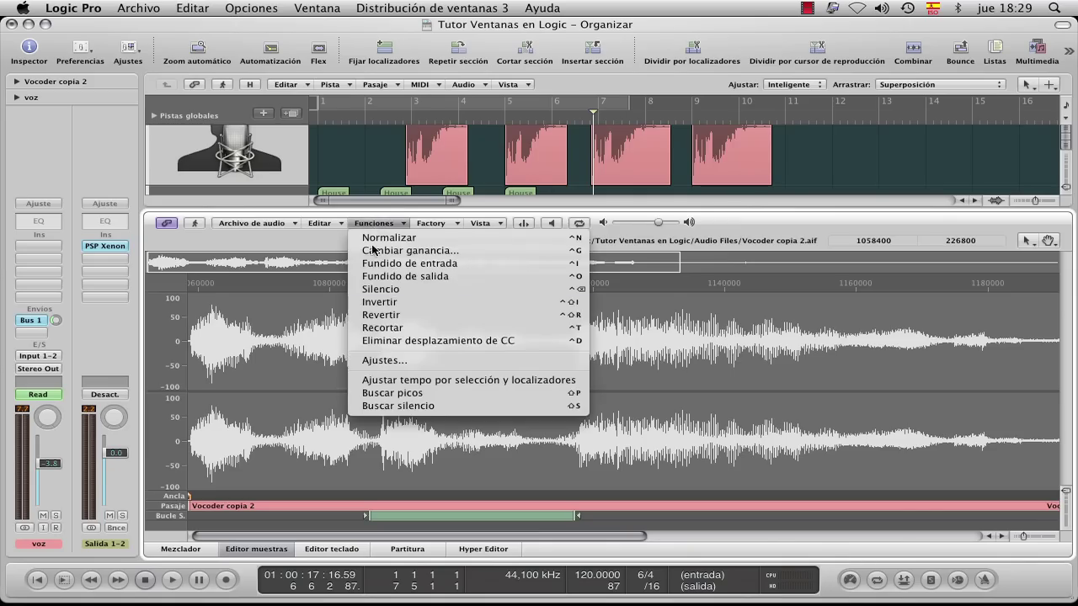
pyautogui.click(405, 315)
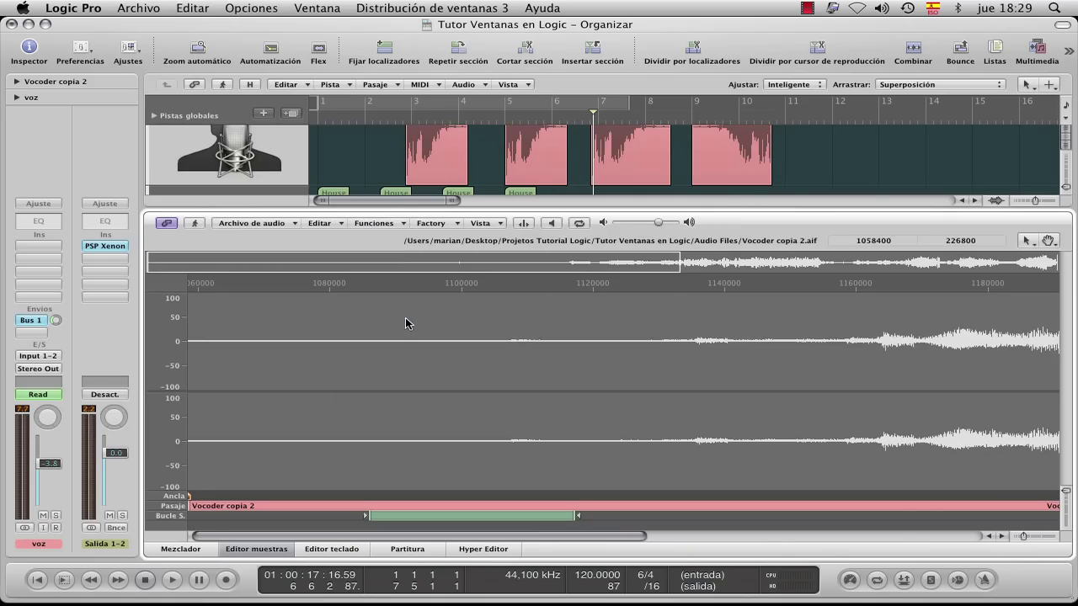
pyautogui.click(249, 552)
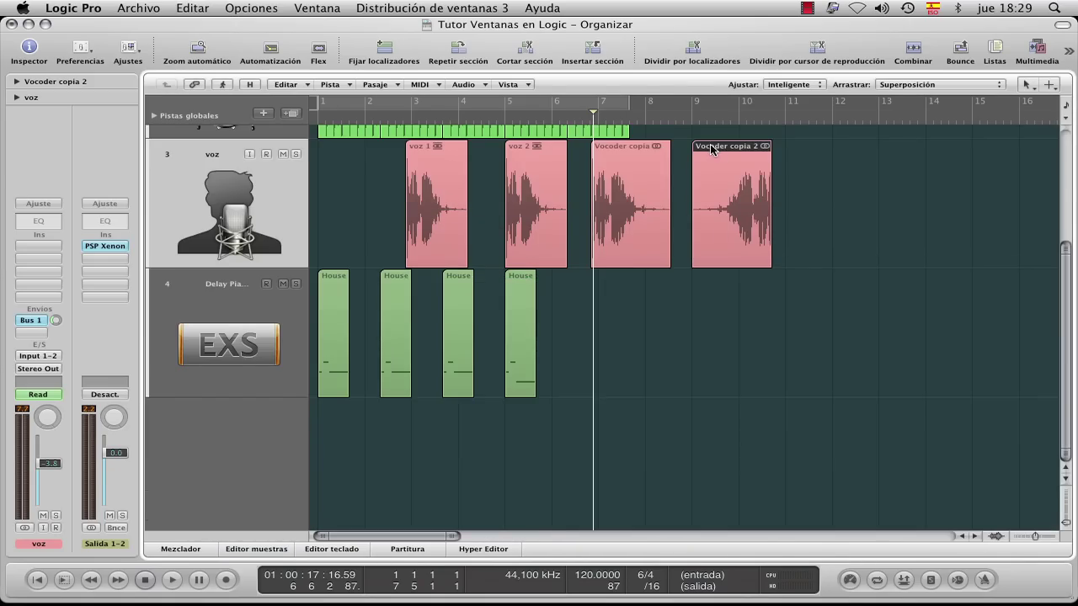
# Solo the voz track and move the reversed Vocoder copia 2 region to just after bar 10
pyautogui.moveTo(712, 150); pyautogui.dragTo(684, 150)
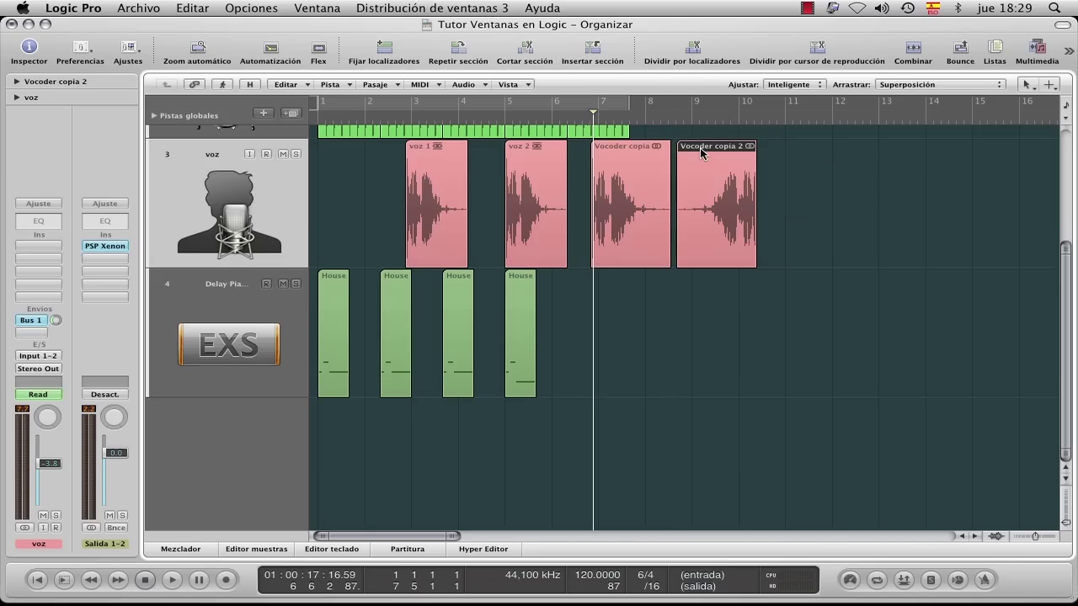
pyautogui.click(297, 155)
pyautogui.moveTo(679, 150); pyautogui.dragTo(749, 150)
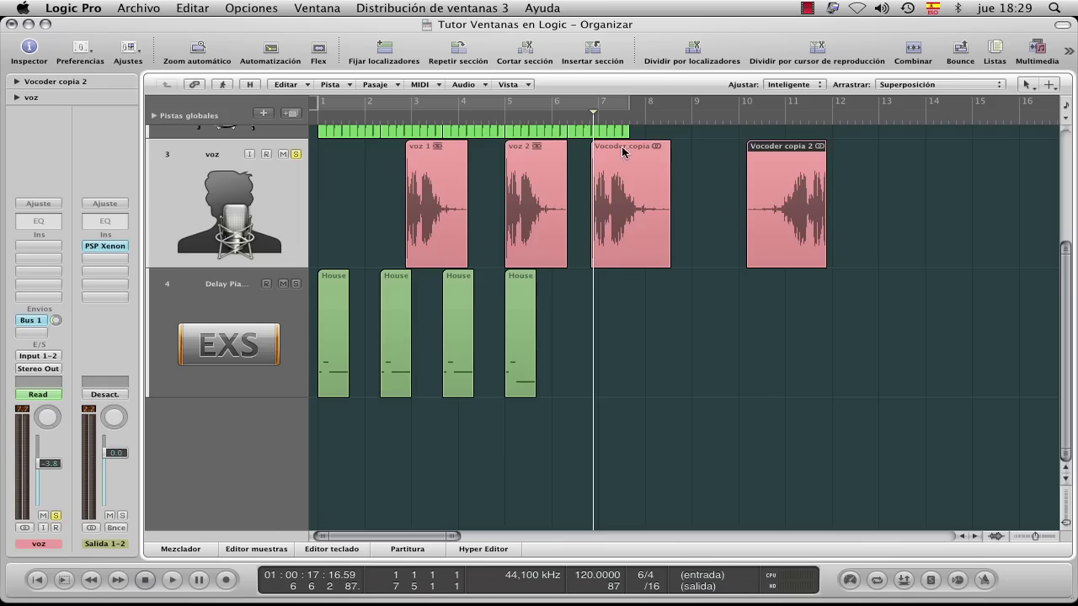
# Move the Vocoder copia region to bar 7, place Vocoder copia 2 against its end, and play back both regions
pyautogui.moveTo(624, 152); pyautogui.dragTo(630, 150)
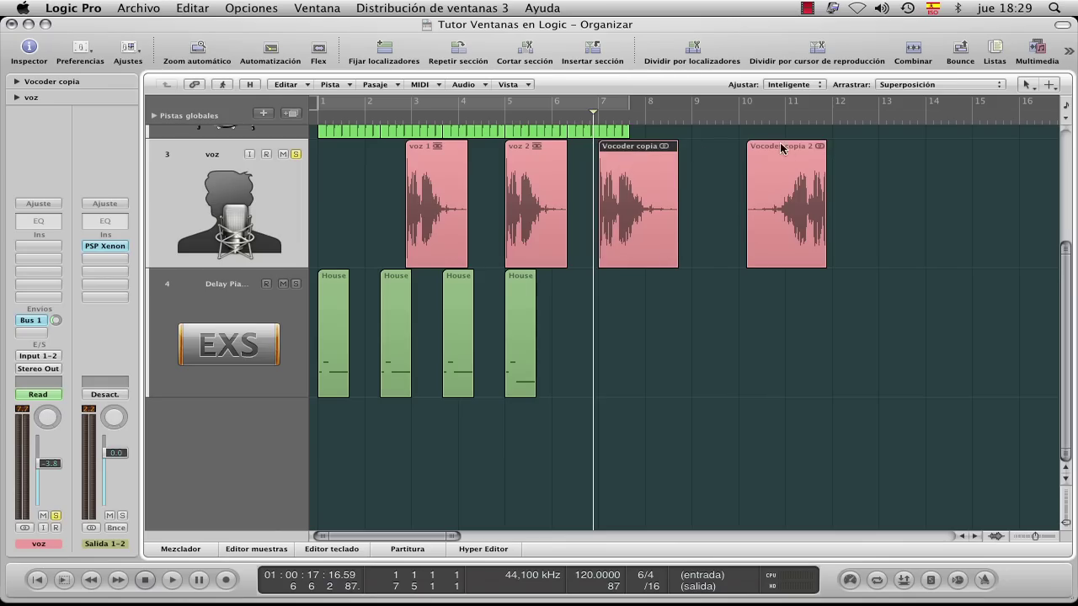
pyautogui.moveTo(783, 148); pyautogui.dragTo(715, 161)
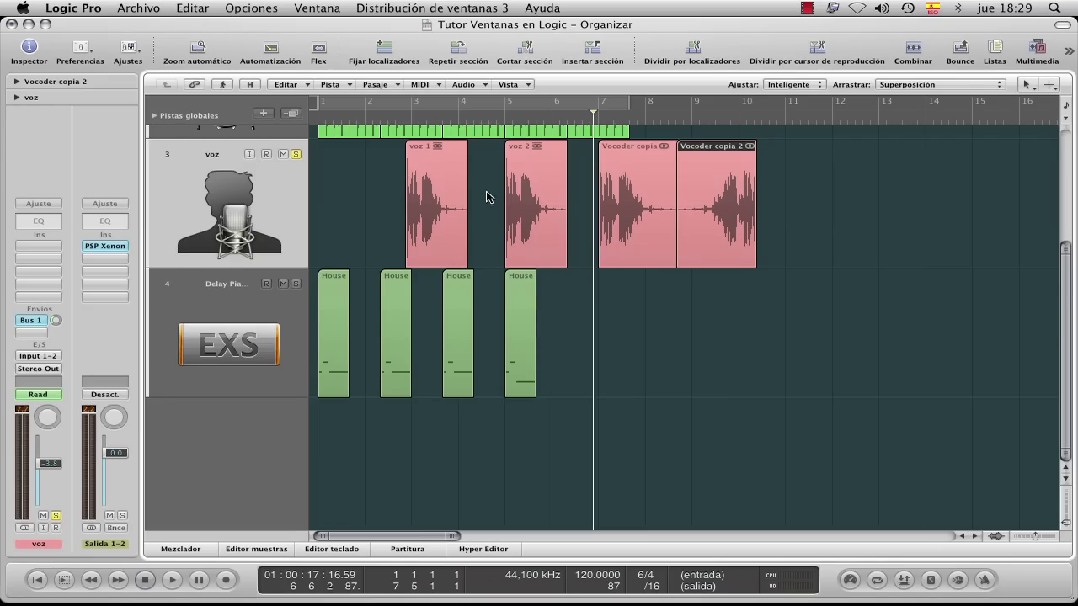
pyautogui.press('space')
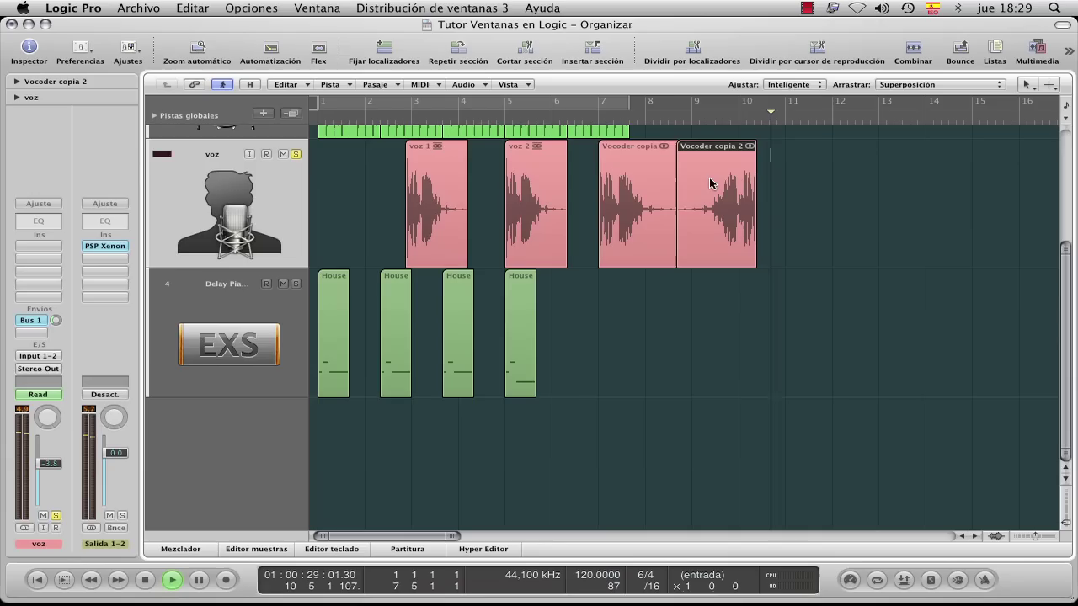
pyautogui.press('space')
pyautogui.click(650, 200)
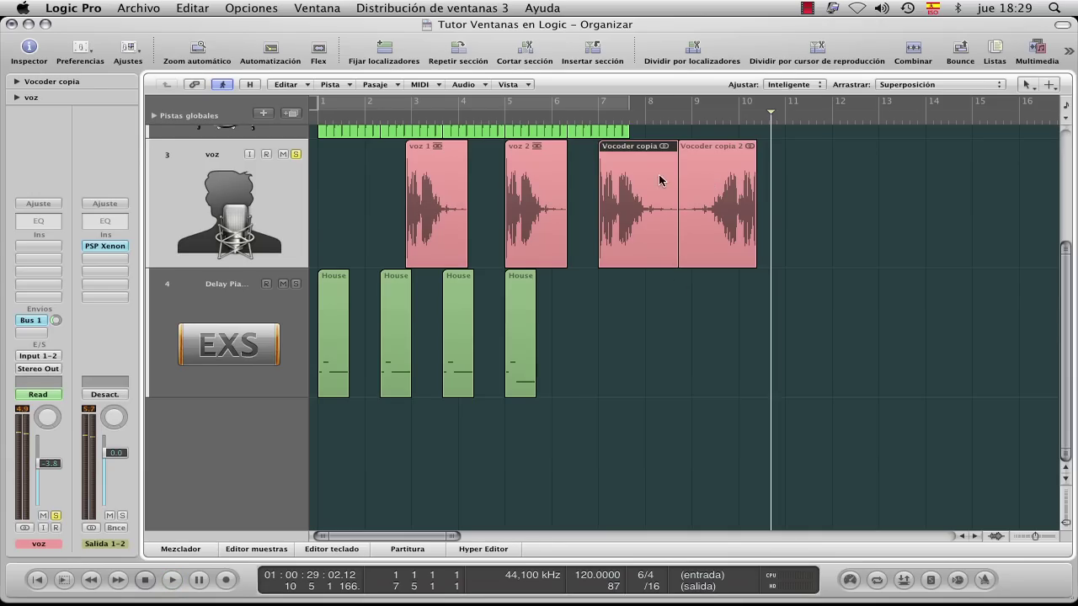
pyautogui.doubleClick(629, 158)
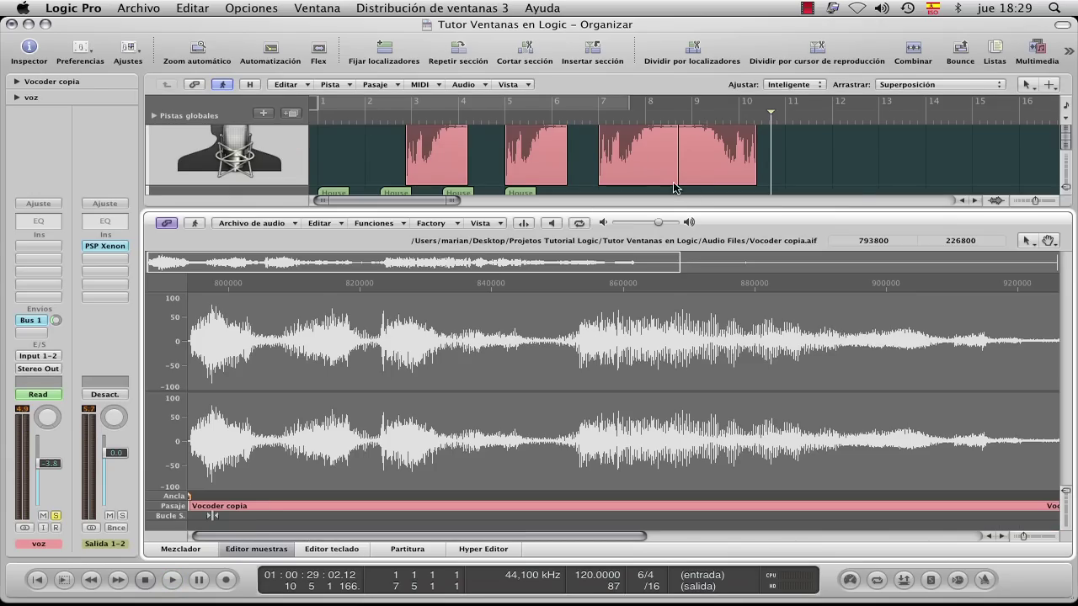
pyautogui.click(279, 551)
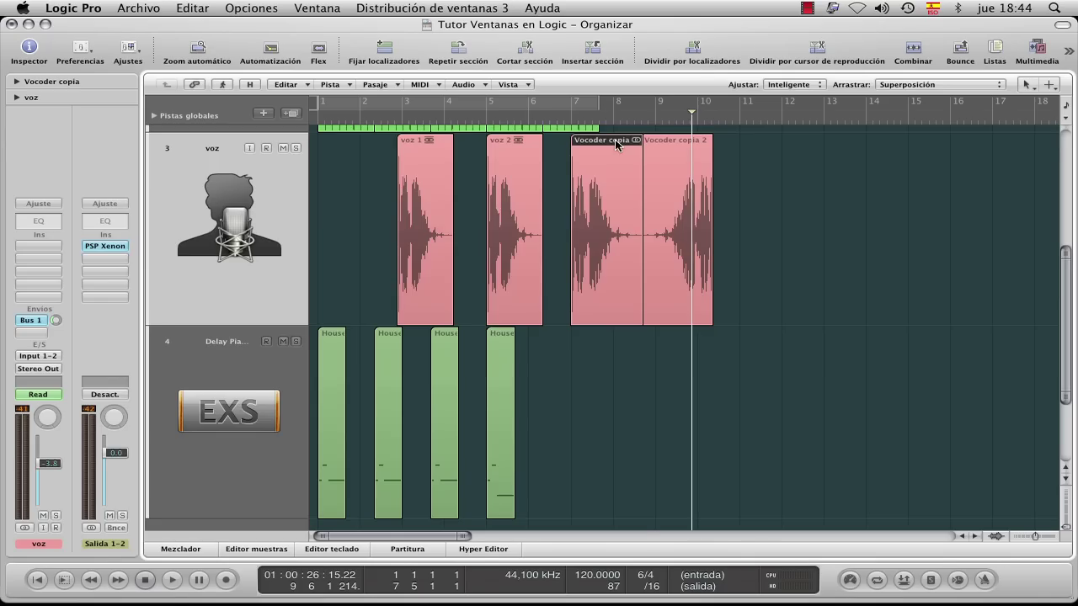
# Move Vocoder copia's anchor past the first vocal peaks in the sample editor, and trim the region's start to about 784286 samples
pyautogui.doubleClick(615, 139)
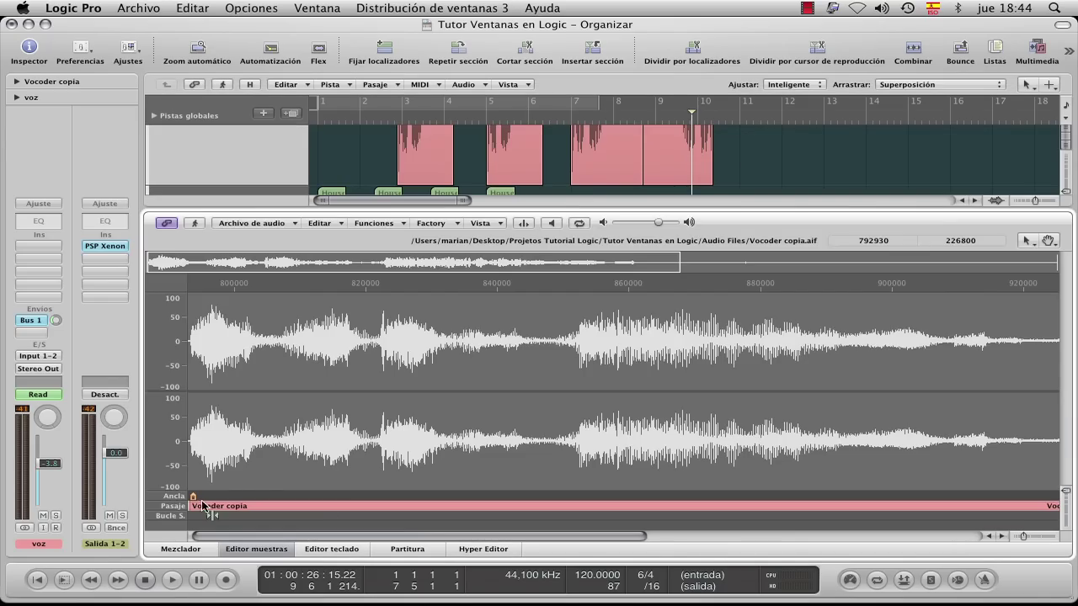
pyautogui.moveTo(194, 501); pyautogui.dragTo(303, 508)
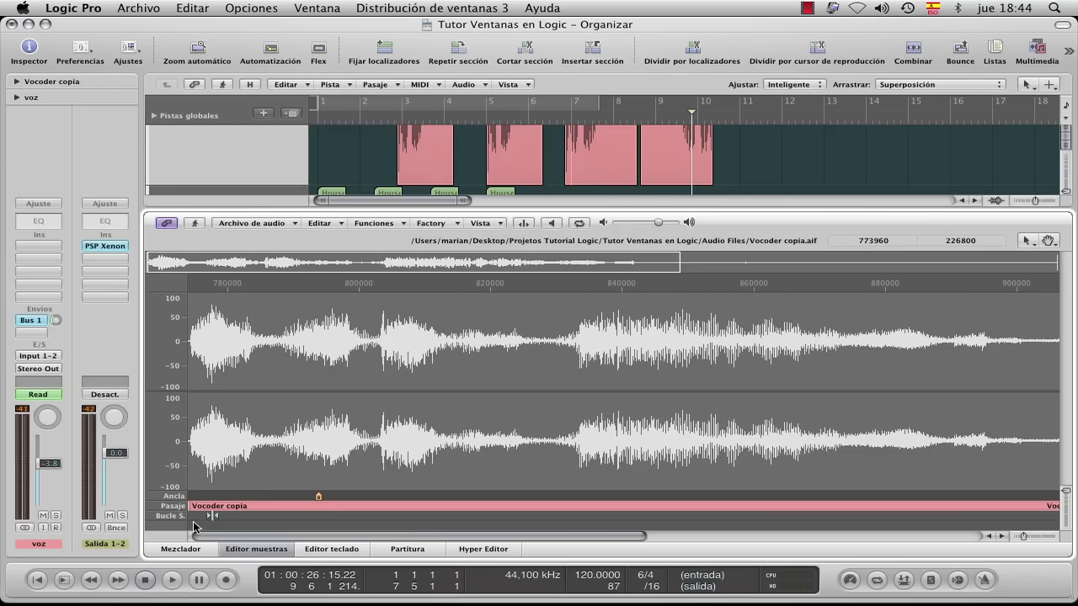
pyautogui.moveTo(189, 506); pyautogui.dragTo(255, 507)
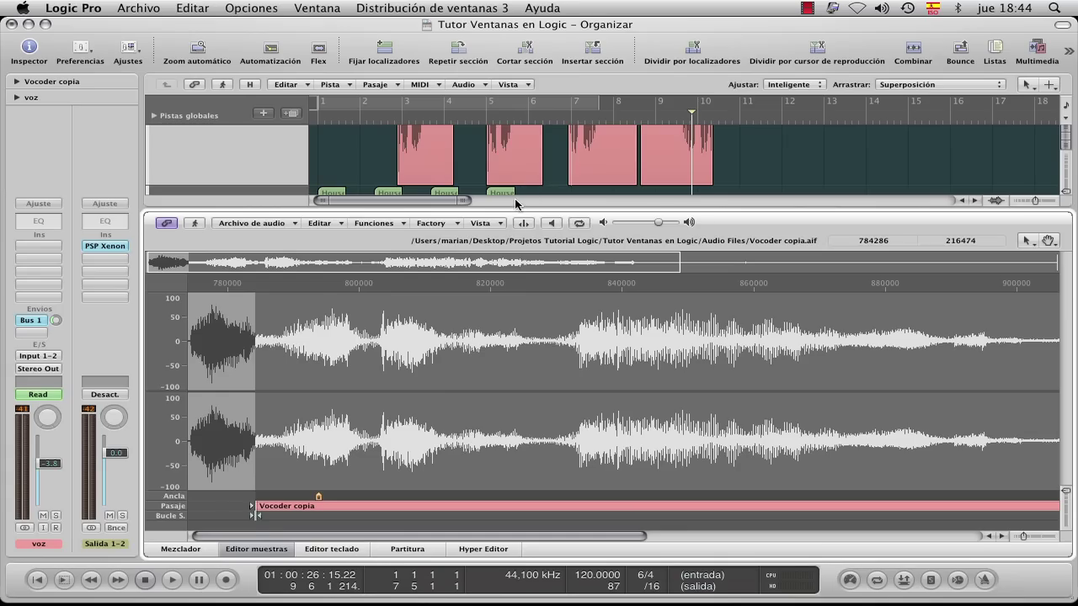
# Shrink the sample editor, trim Vocoder copia's start up to its anchor, and extend the start back to the beginning of the audio
pyautogui.moveTo(517, 210); pyautogui.dragTo(517, 286)
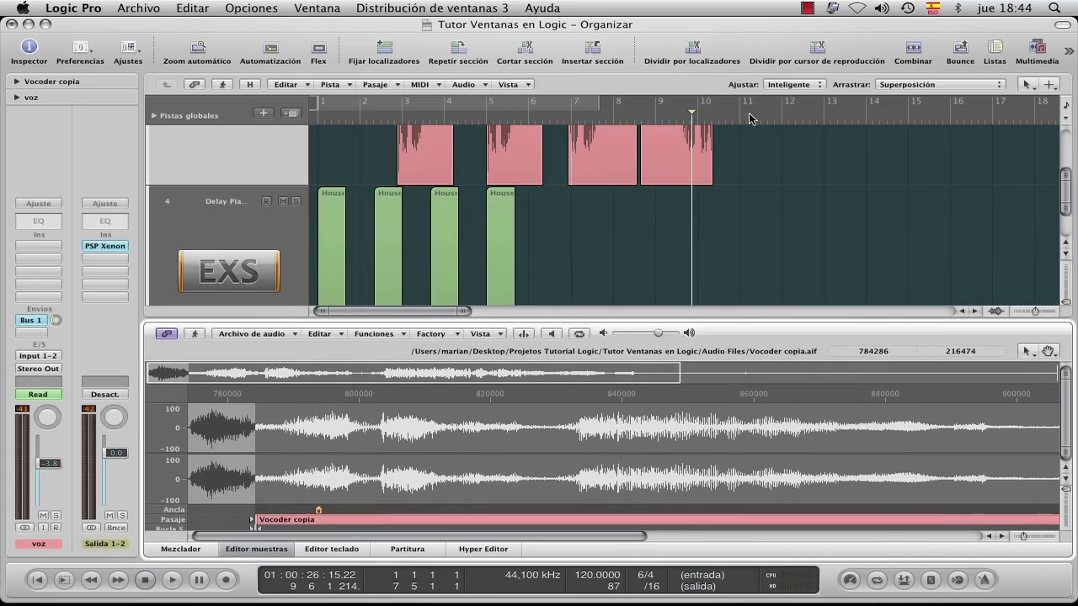
pyautogui.scroll(3, 780, 217)
pyautogui.scroll(2, 779, 217)
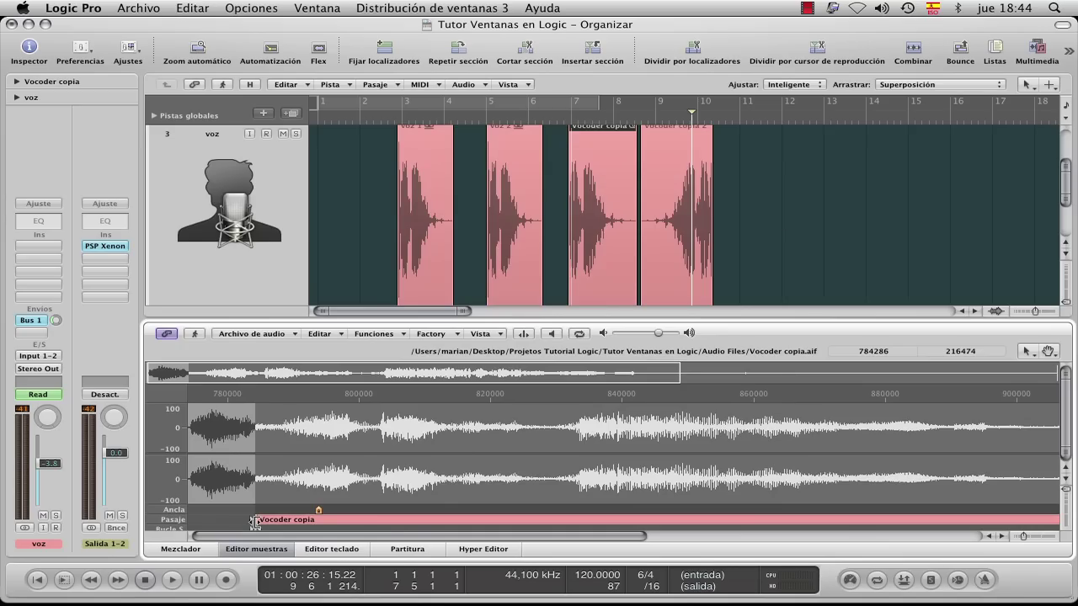
pyautogui.moveTo(255, 522); pyautogui.dragTo(382, 522)
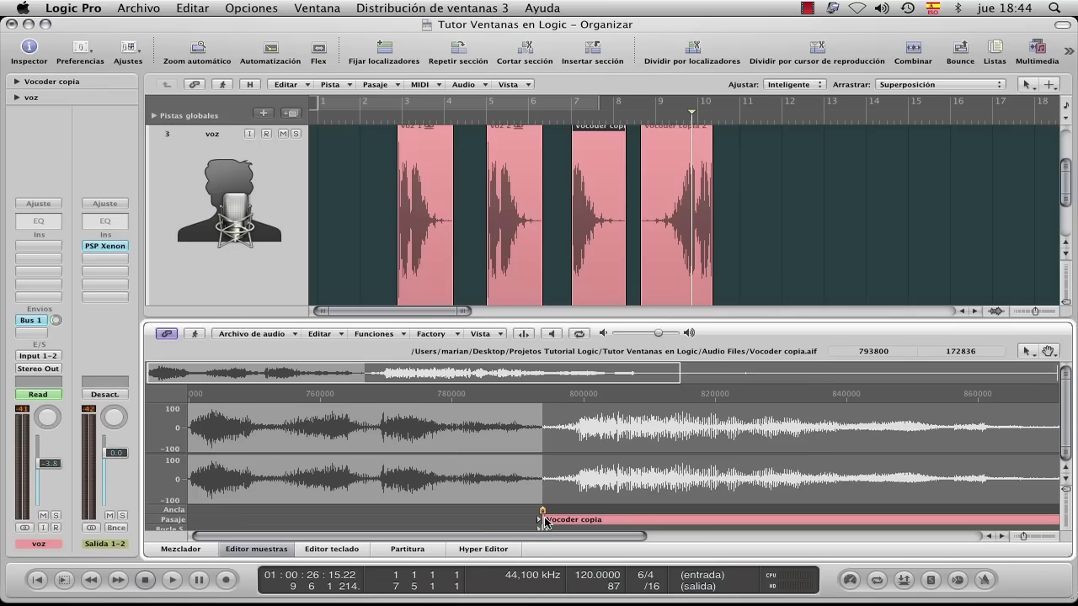
pyautogui.moveTo(543, 519); pyautogui.dragTo(172, 530)
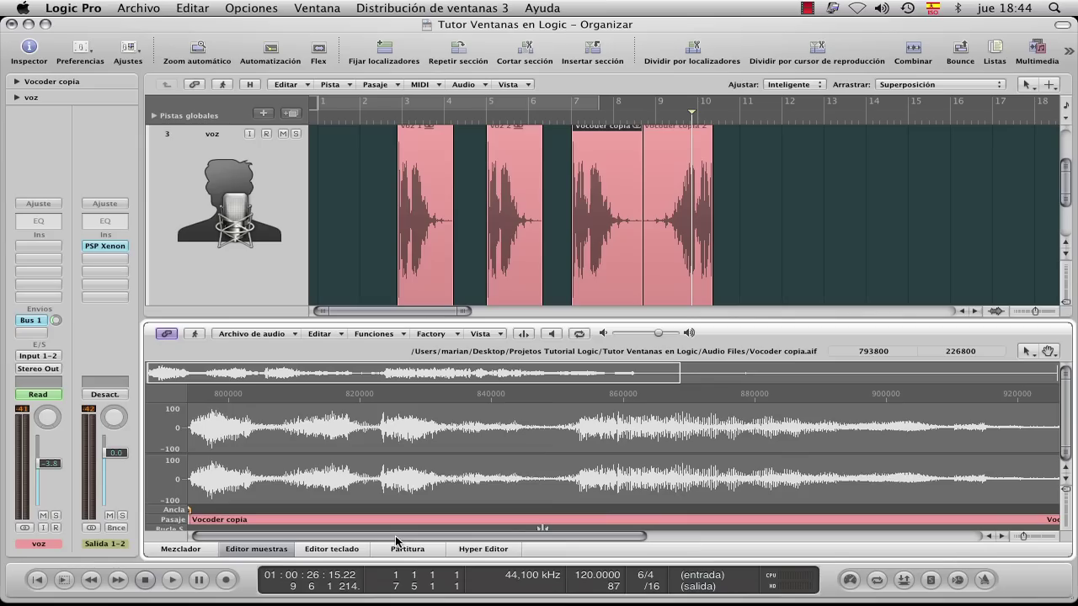
# Trim the silent end of the Vocoder copia region to a length of about 198379 samples, and close the sample editor
pyautogui.moveTo(599, 544)
pyautogui.mouseDown()
pyautogui.moveTo(1042, 547)
pyautogui.moveTo(1006, 519)
pyautogui.moveTo(537, 529)
pyautogui.moveTo(907, 517)
pyautogui.mouseUp()
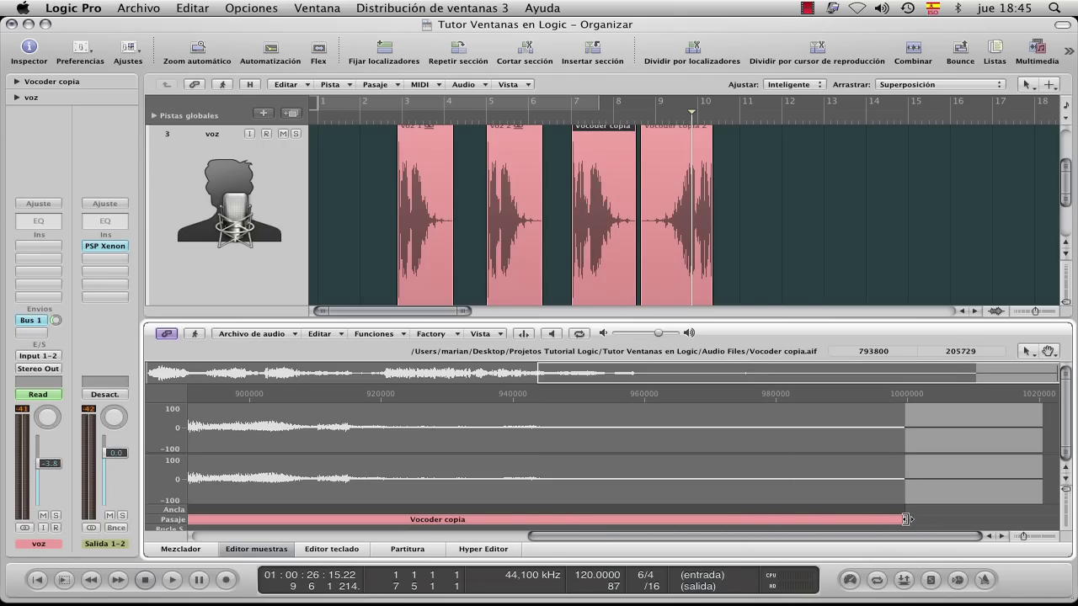
pyautogui.moveTo(907, 519); pyautogui.dragTo(857, 520)
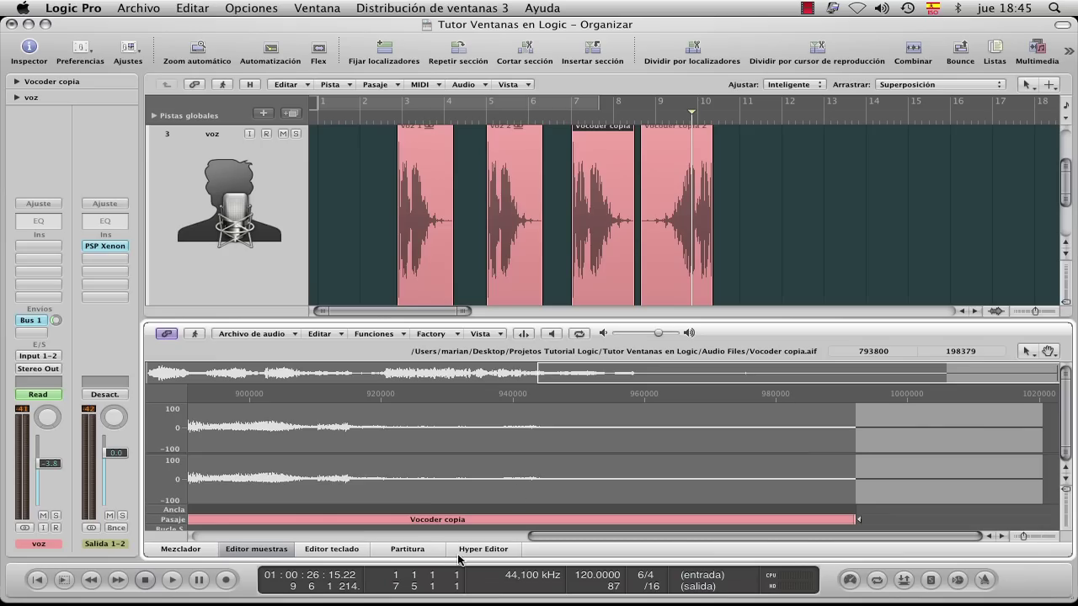
pyautogui.click(262, 555)
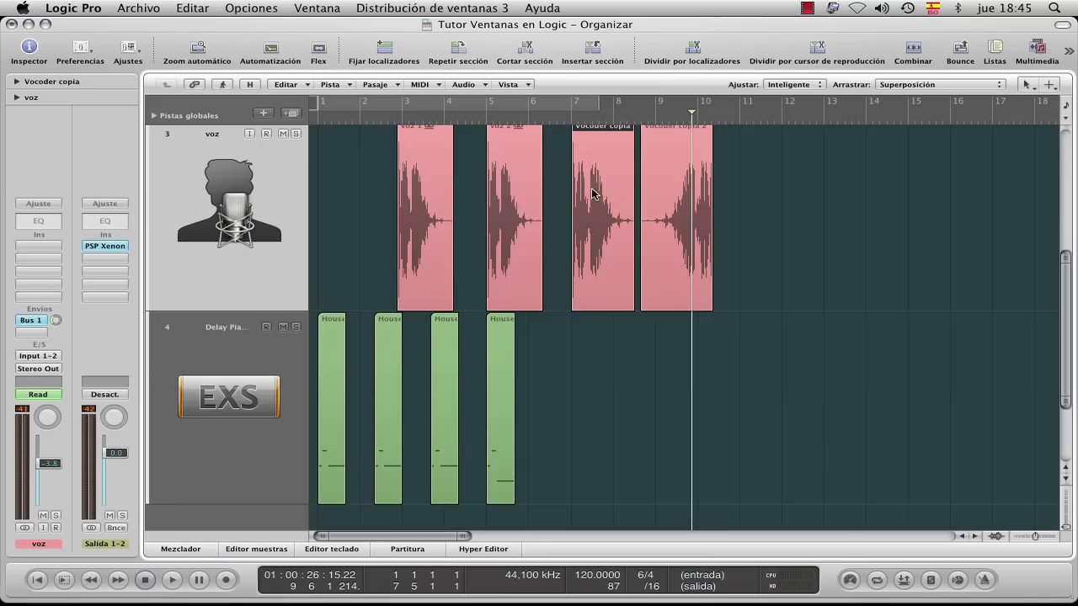
# Trim the silent start of Vocoder copia 2 in the sample editor to a region length of about 154836 samples, and close the editor
pyautogui.doubleClick(665, 211)
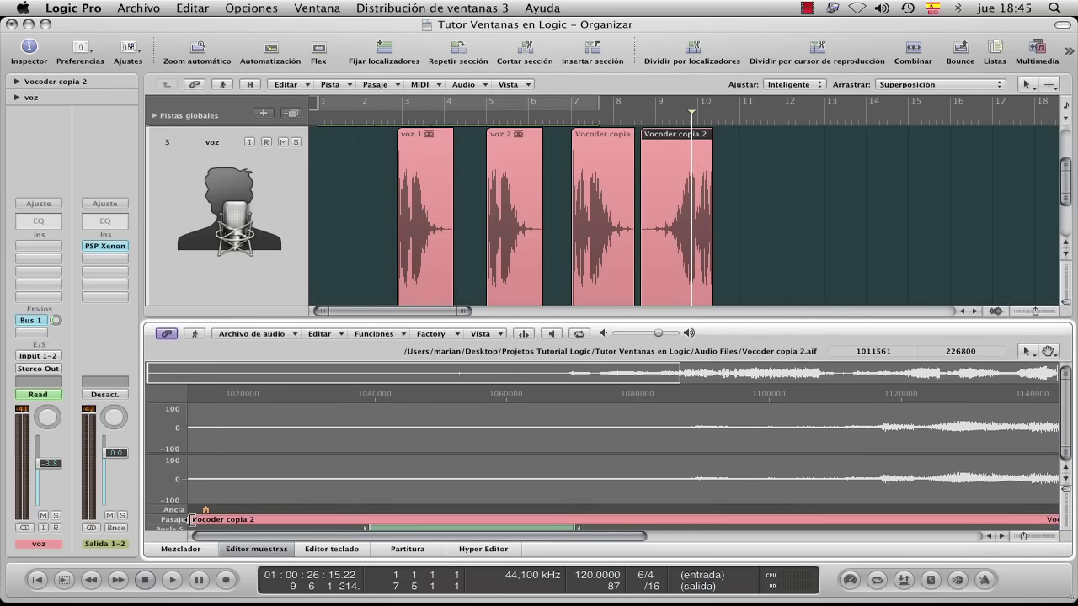
pyautogui.moveTo(192, 519); pyautogui.dragTo(694, 517)
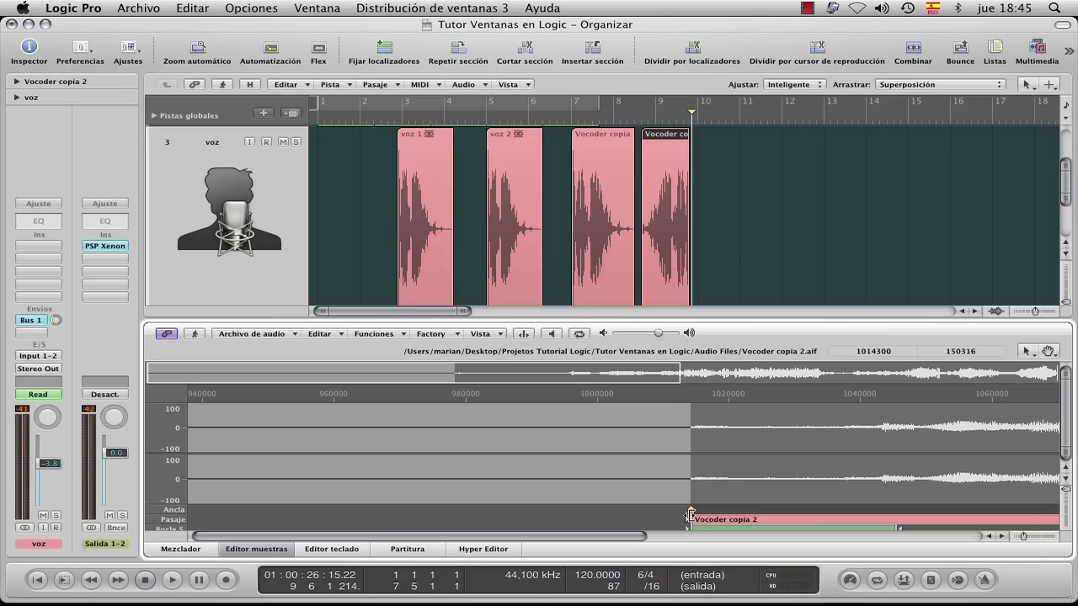
pyautogui.moveTo(689, 515)
pyautogui.mouseDown()
pyautogui.moveTo(651, 515)
pyautogui.moveTo(661, 516)
pyautogui.mouseUp()
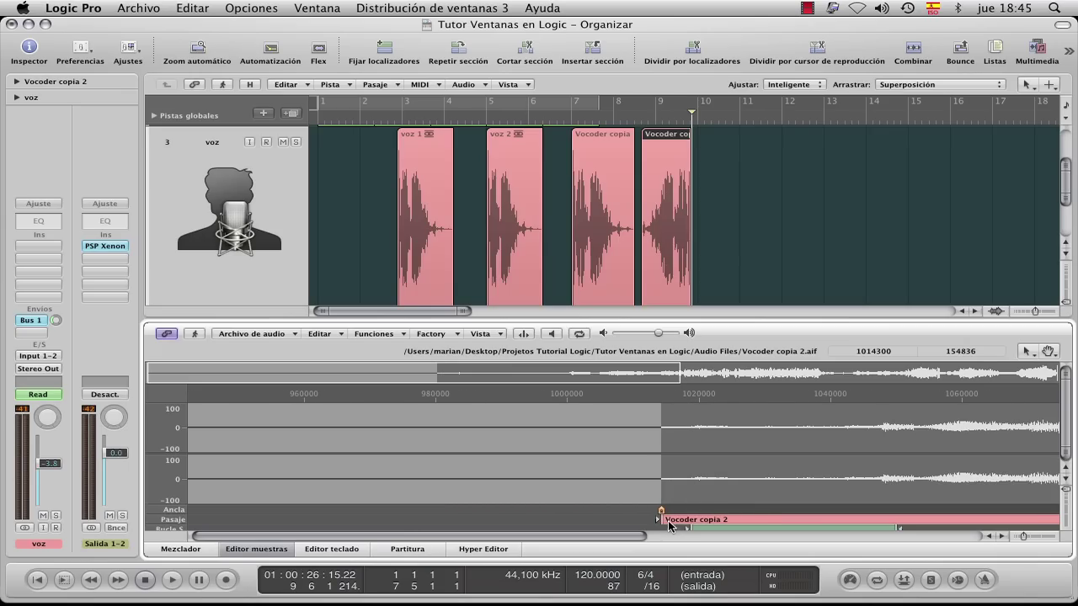
pyautogui.click(273, 552)
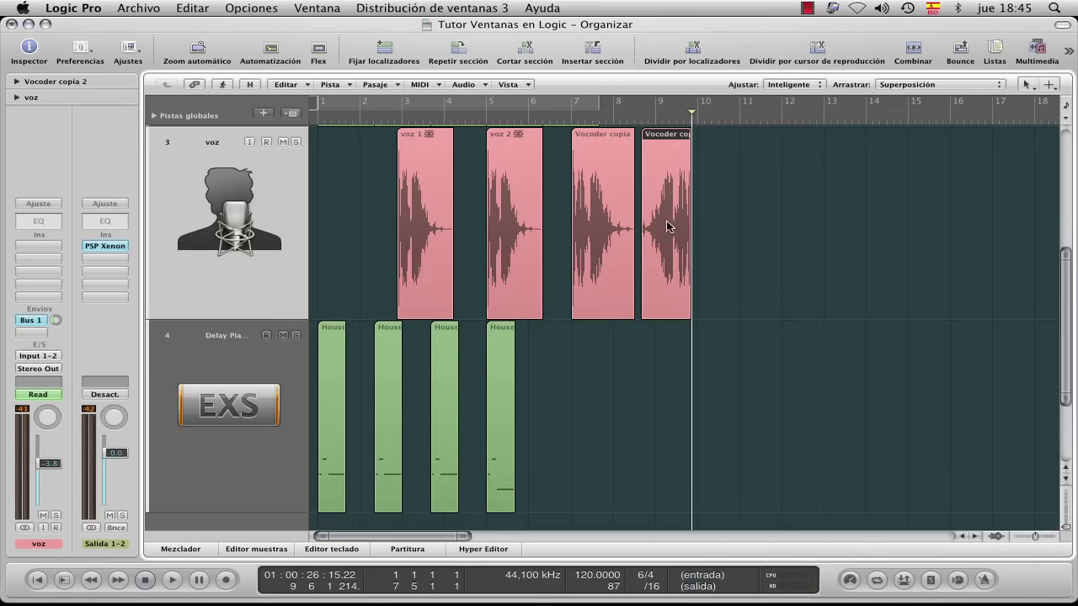
# Move Vocoder copia 2 against the end of Vocoder copia and combine both regions into one new audio file
pyautogui.moveTo(660, 137); pyautogui.dragTo(653, 136)
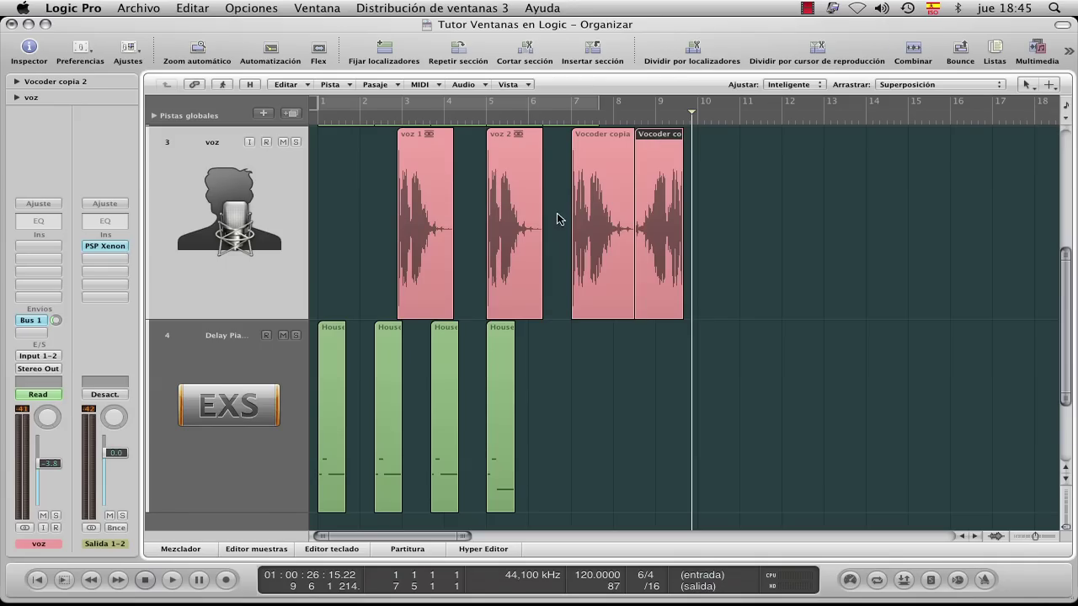
pyautogui.moveTo(558, 211); pyautogui.dragTo(700, 295)
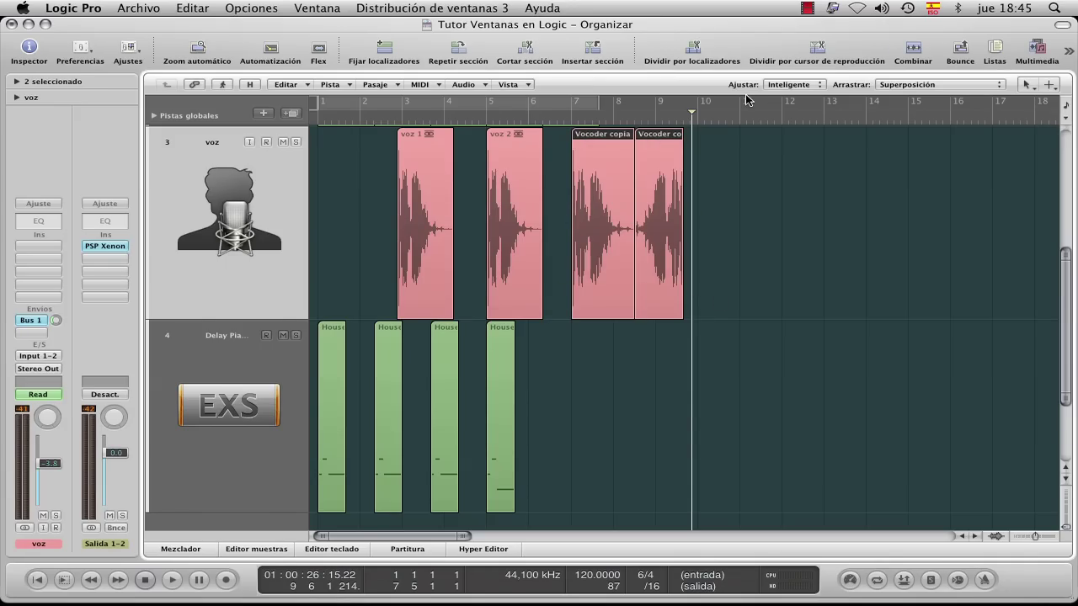
pyautogui.click(916, 56)
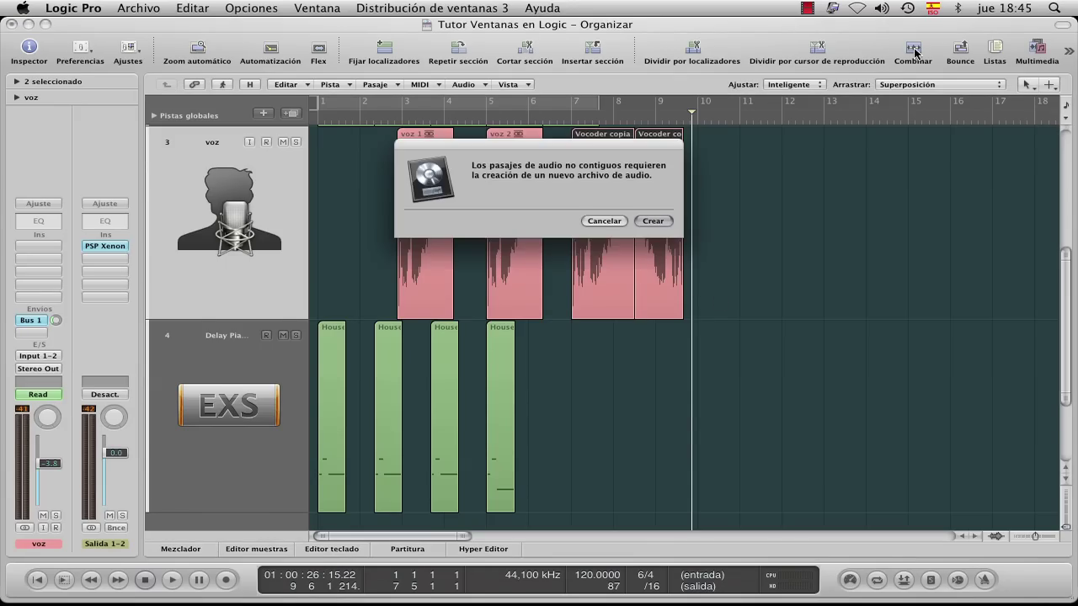
pyautogui.click(649, 223)
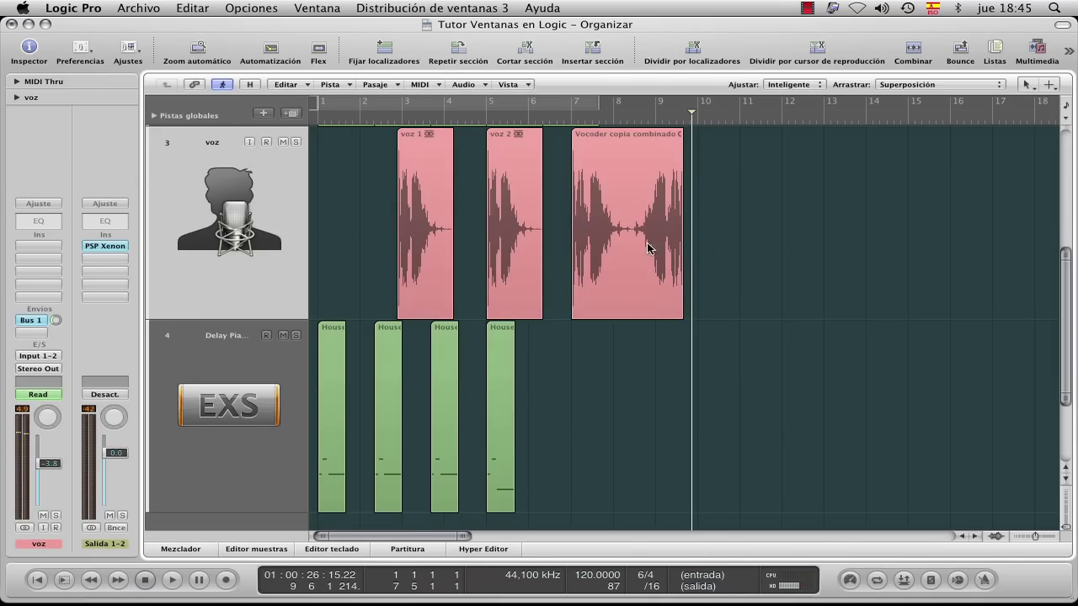
# Set Vocoder copia combinado's anchor at the middle of the region in the sample editor, and move the region to start just after bar 8
pyautogui.doubleClick(631, 148)
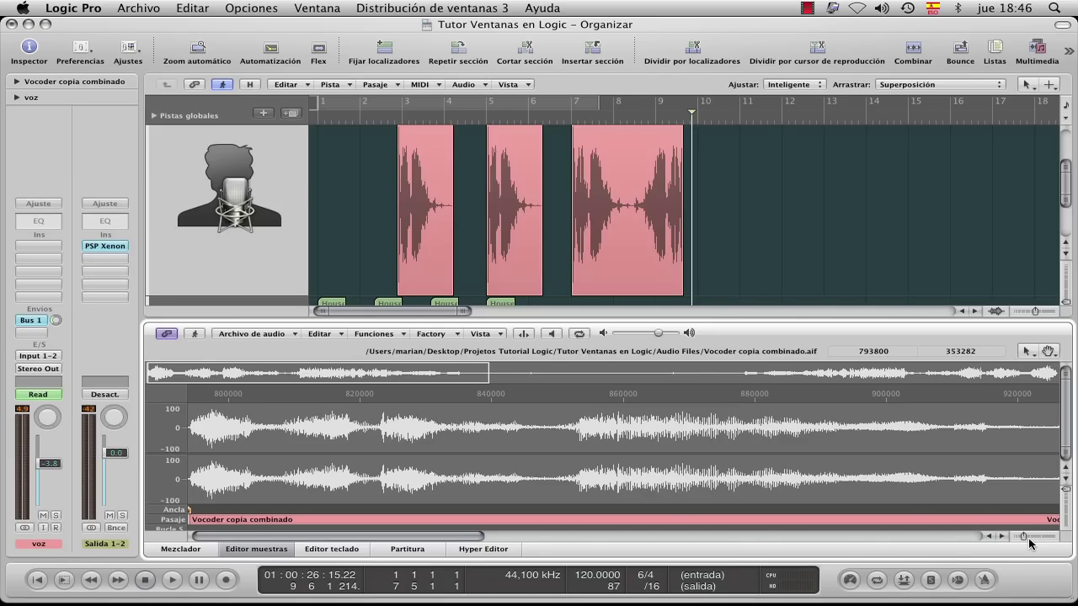
pyautogui.moveTo(1028, 538); pyautogui.dragTo(1016, 535)
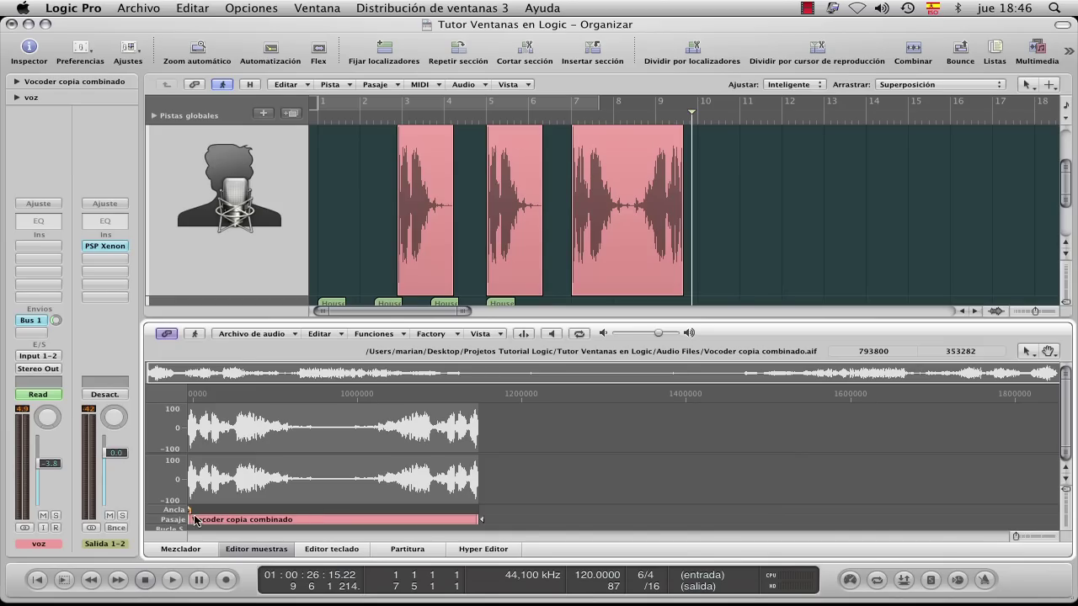
pyautogui.moveTo(189, 516); pyautogui.dragTo(336, 513)
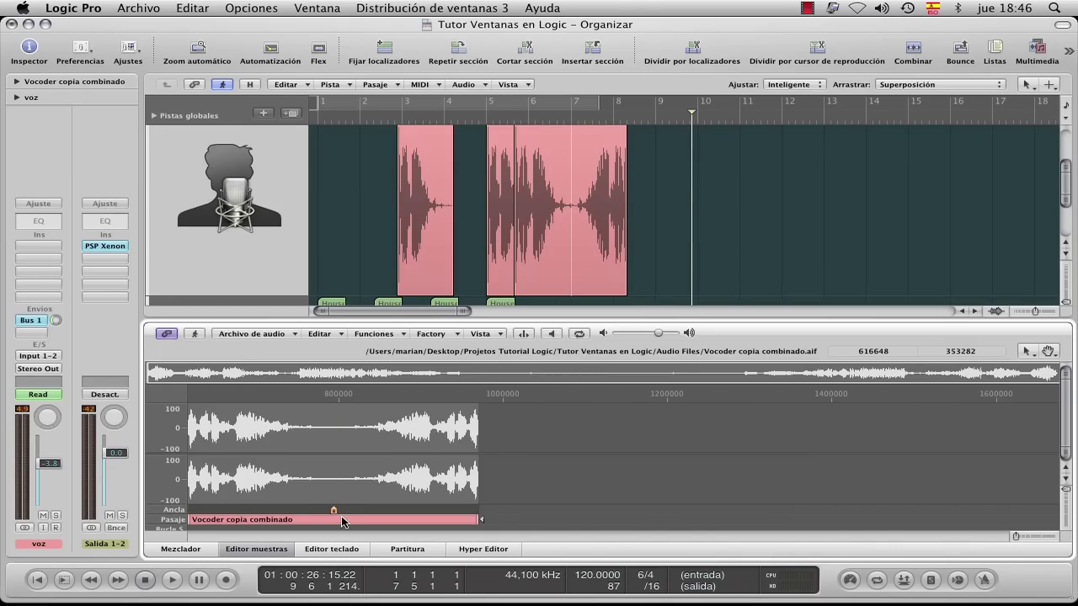
pyautogui.moveTo(577, 143); pyautogui.dragTo(692, 167)
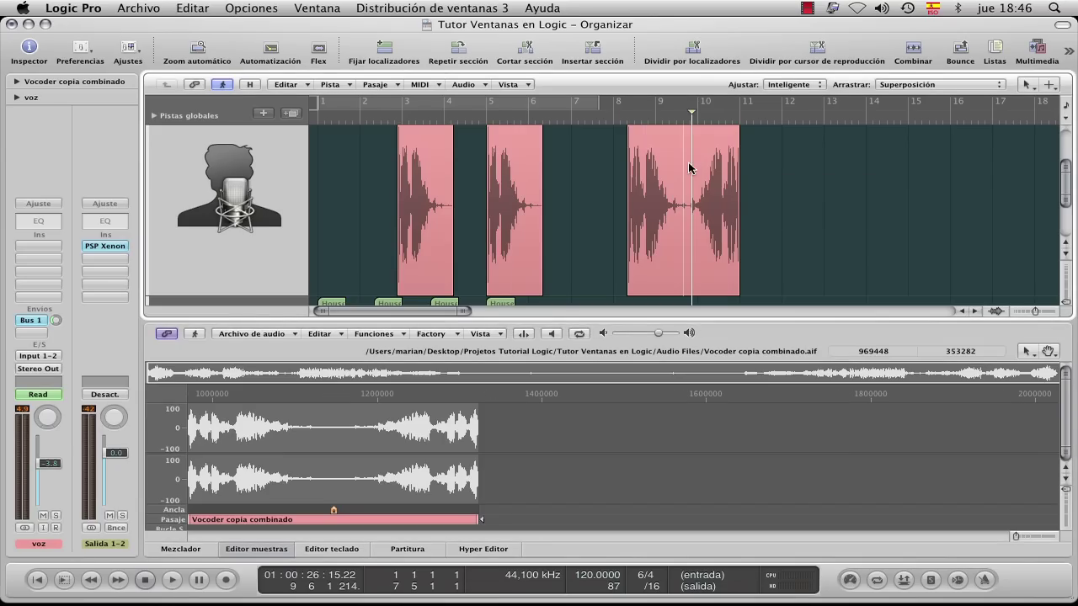
pyautogui.click(235, 551)
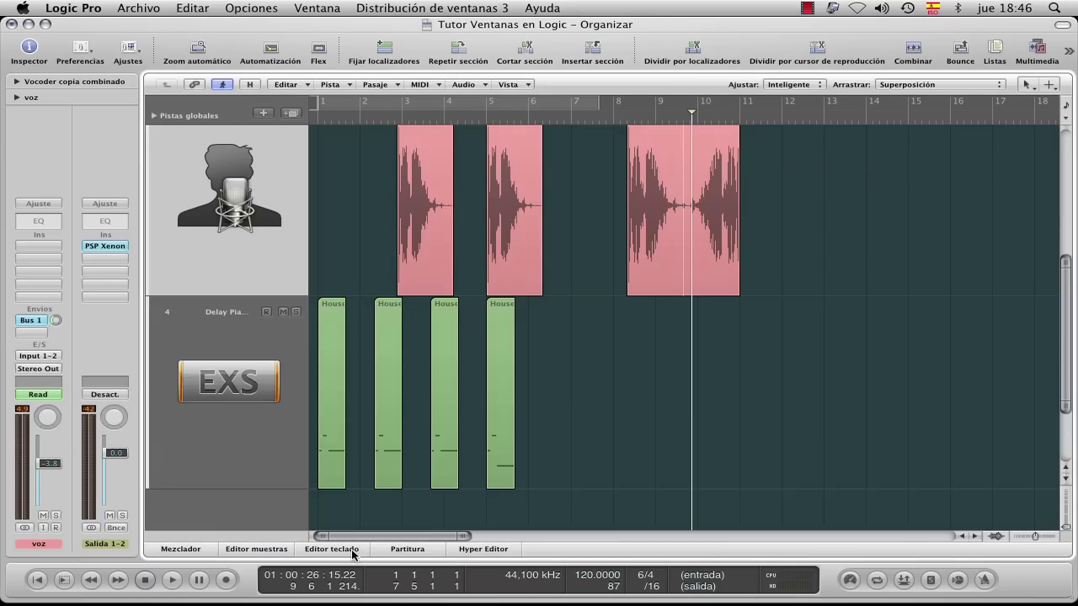
# Shift the anchor of Vocoder copia combinado slightly earlier in the sample editor, to about sample 172000, and close the editor
pyautogui.click(719, 123)
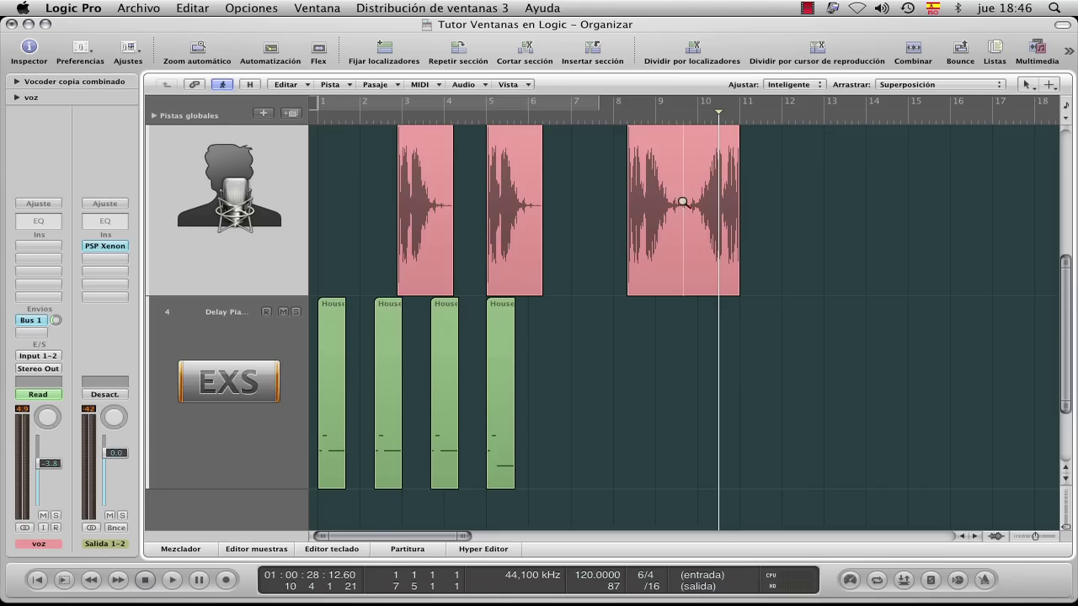
pyautogui.moveTo(673, 198); pyautogui.dragTo(804, 299)
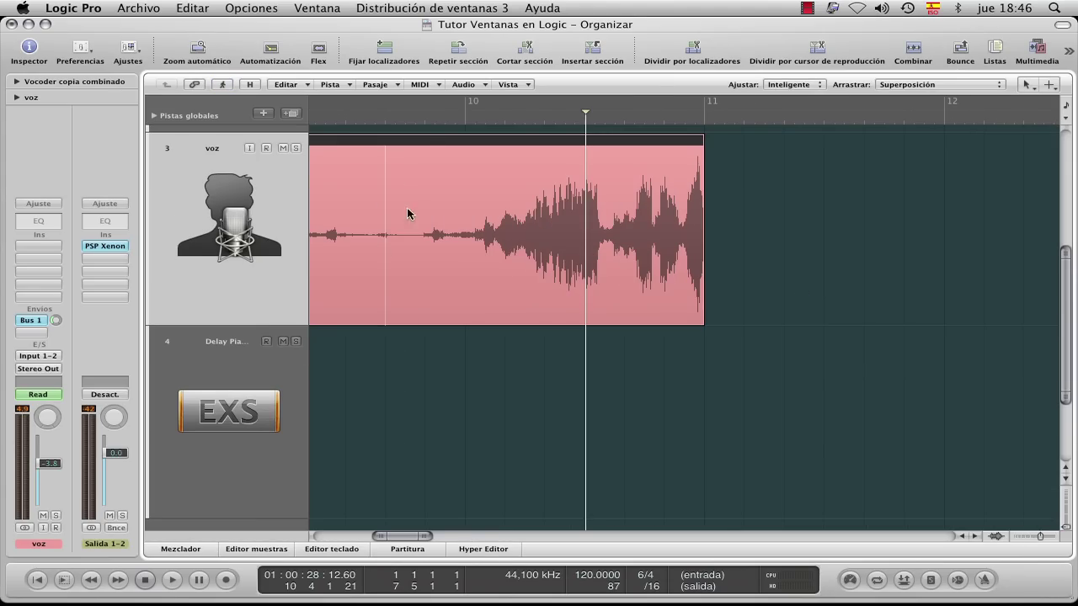
pyautogui.click(256, 550)
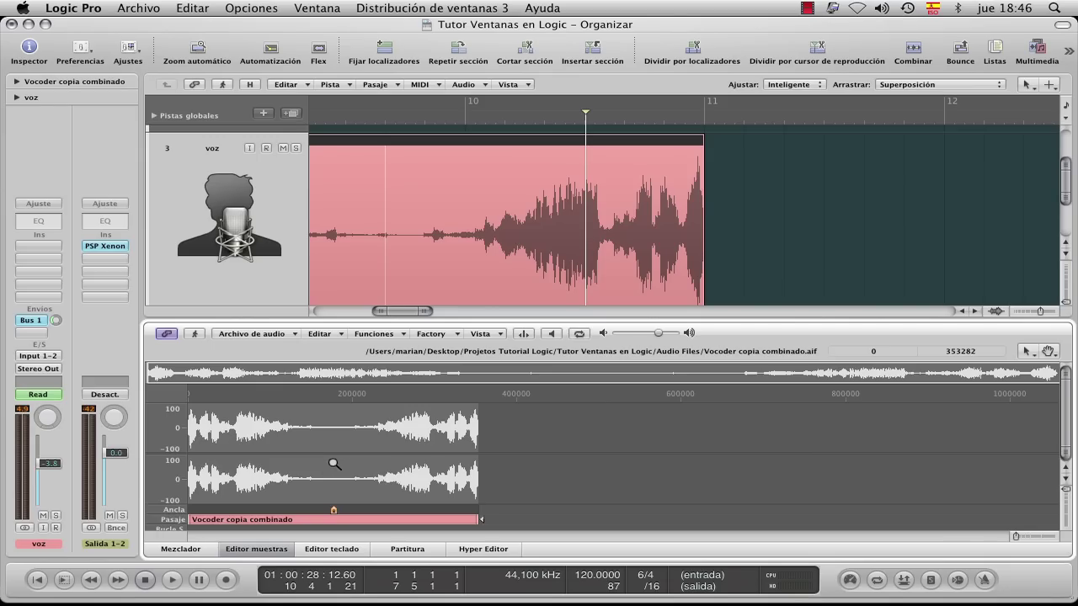
pyautogui.moveTo(257, 435)
pyautogui.mouseDown()
pyautogui.moveTo(355, 487)
pyautogui.moveTo(379, 512)
pyautogui.mouseUp()
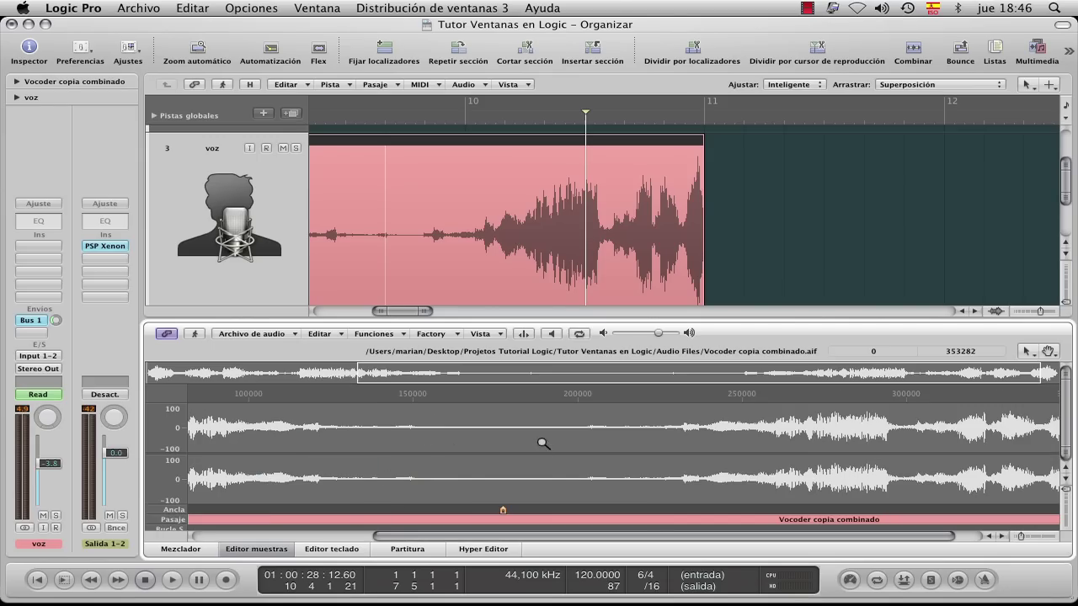
pyautogui.moveTo(435, 432); pyautogui.dragTo(647, 515)
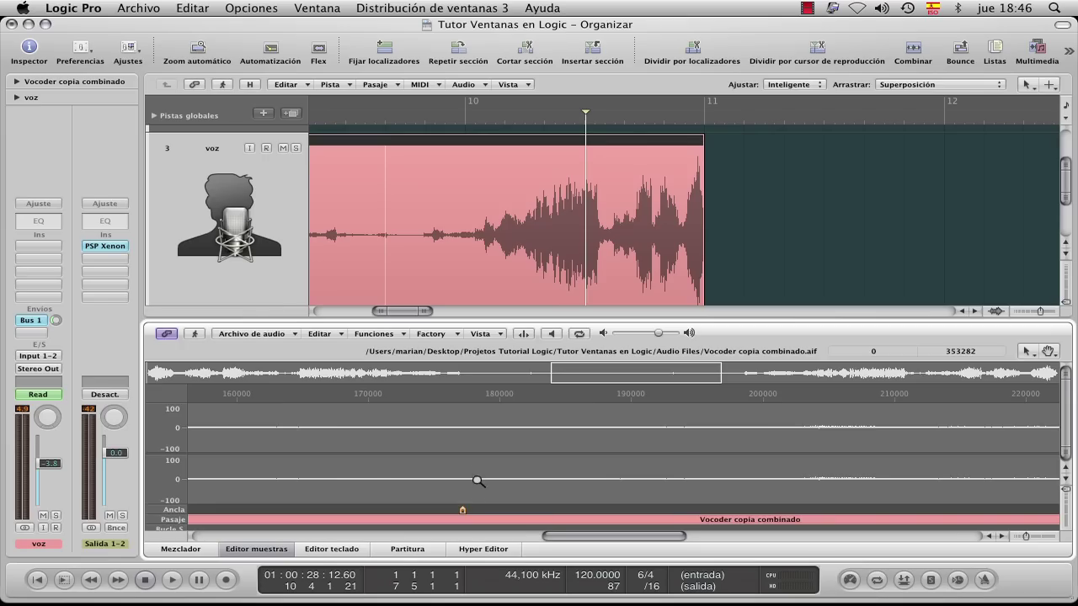
pyautogui.click(464, 458)
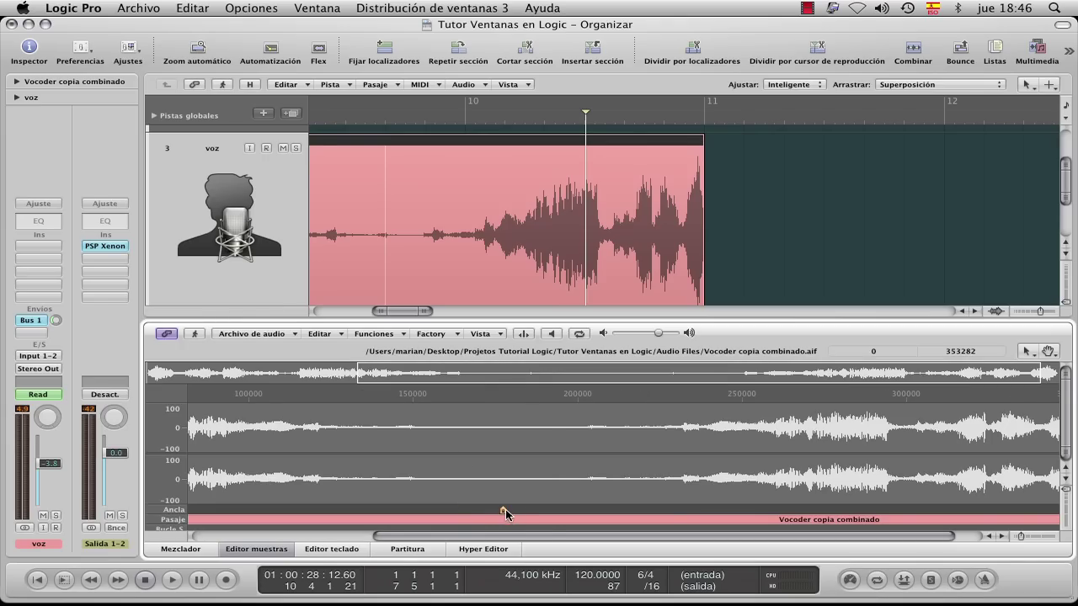
pyautogui.moveTo(504, 514); pyautogui.dragTo(486, 513)
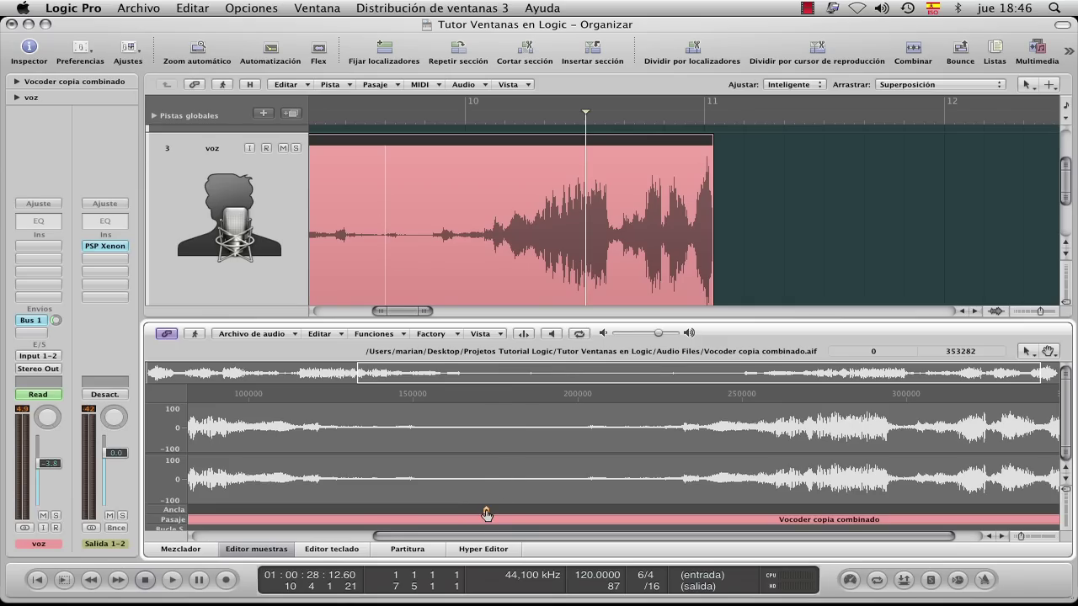
pyautogui.click(277, 549)
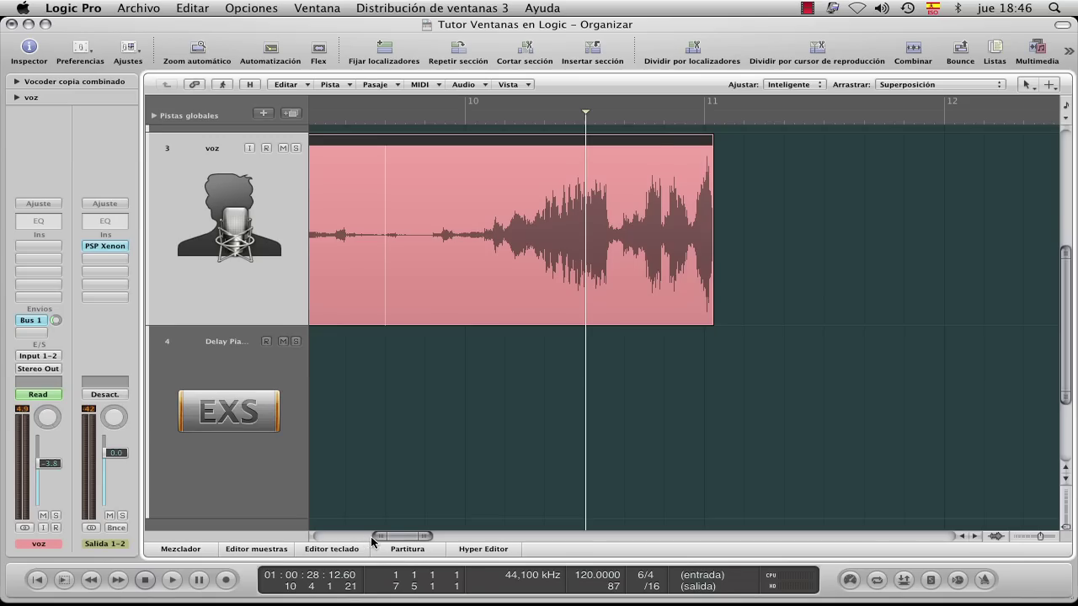
# Move Vocoder copia combinado earlier on the voz track so that its anchor falls on bar 8
pyautogui.moveTo(392, 537); pyautogui.dragTo(461, 537)
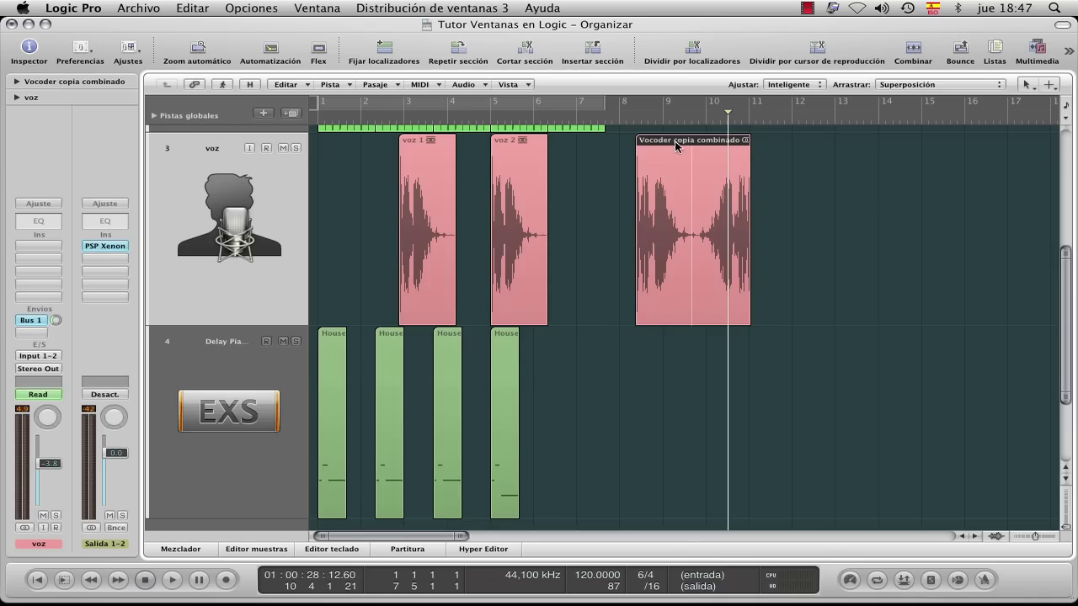
pyautogui.moveTo(675, 140); pyautogui.dragTo(606, 165)
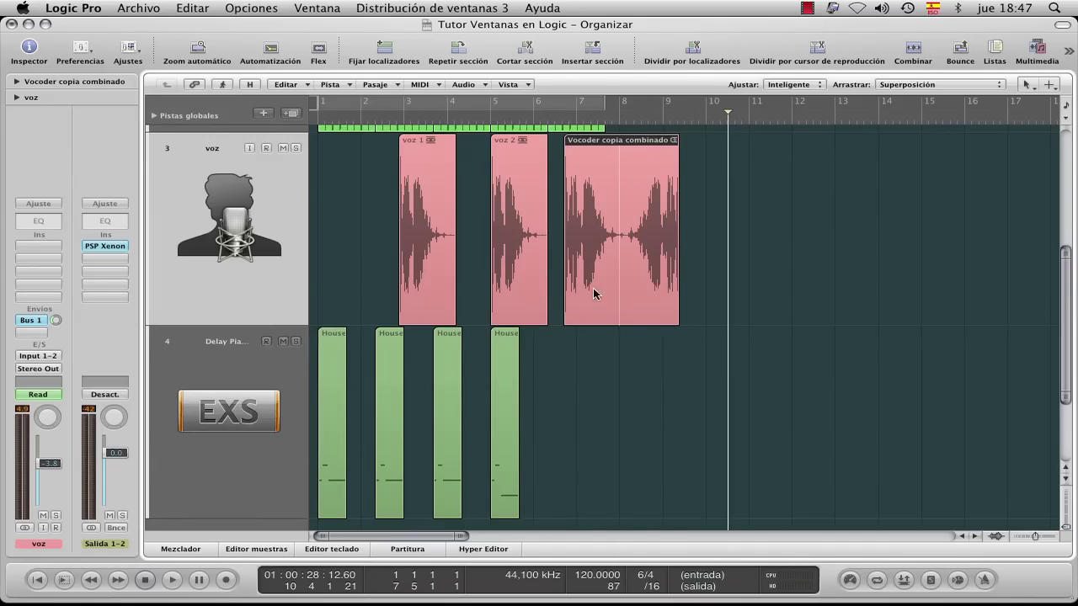
# Loop the last drums region up to bar 14 and the last bass region to just past bar 15
pyautogui.scroll(7, 689, 331)
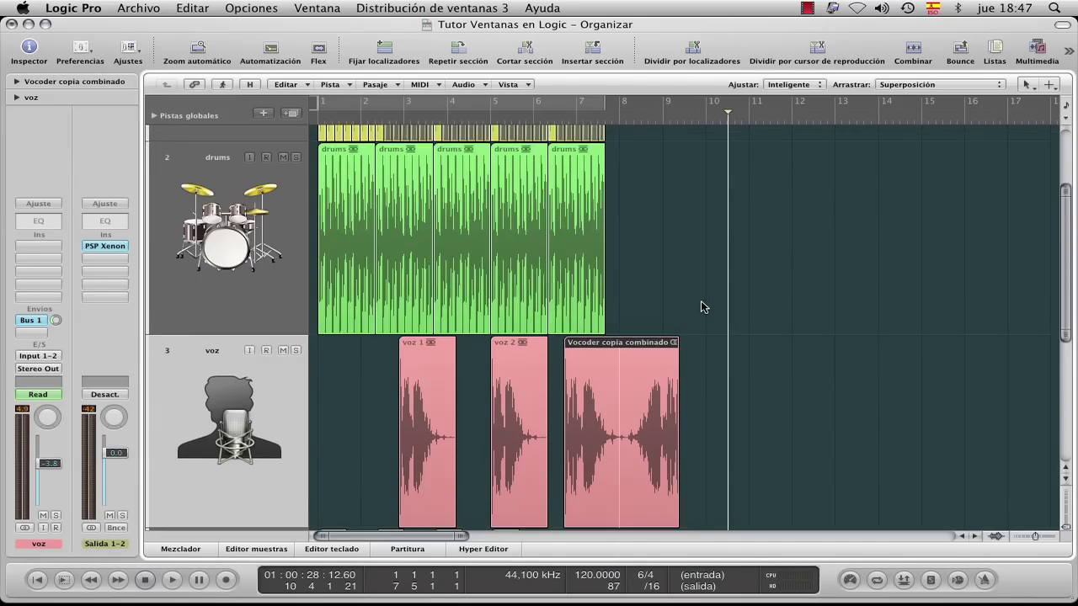
pyautogui.scroll(4, 704, 287)
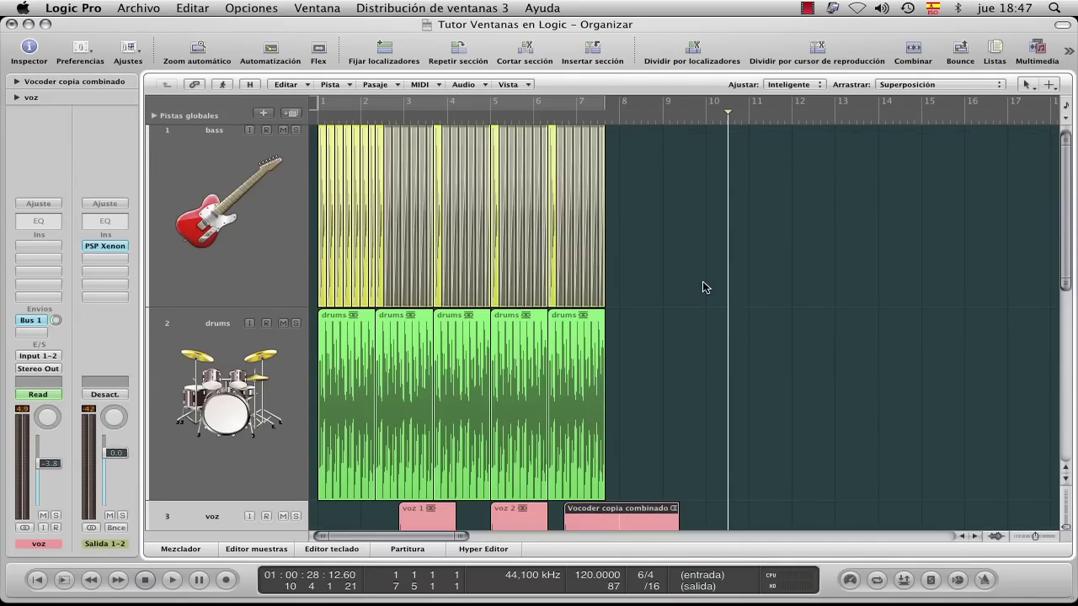
pyautogui.click(608, 336)
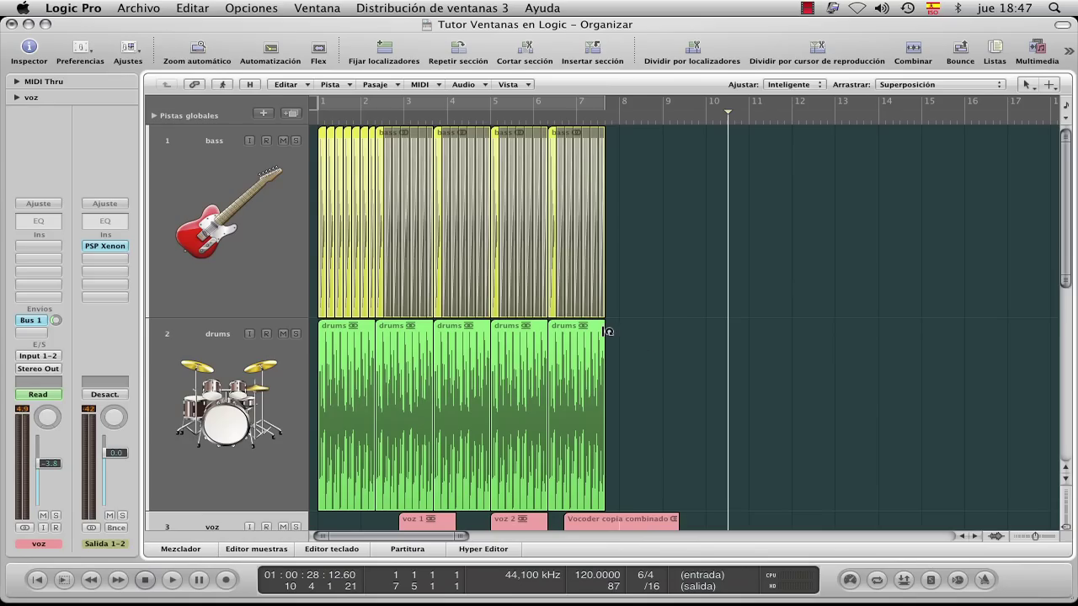
pyautogui.moveTo(607, 332); pyautogui.dragTo(878, 330)
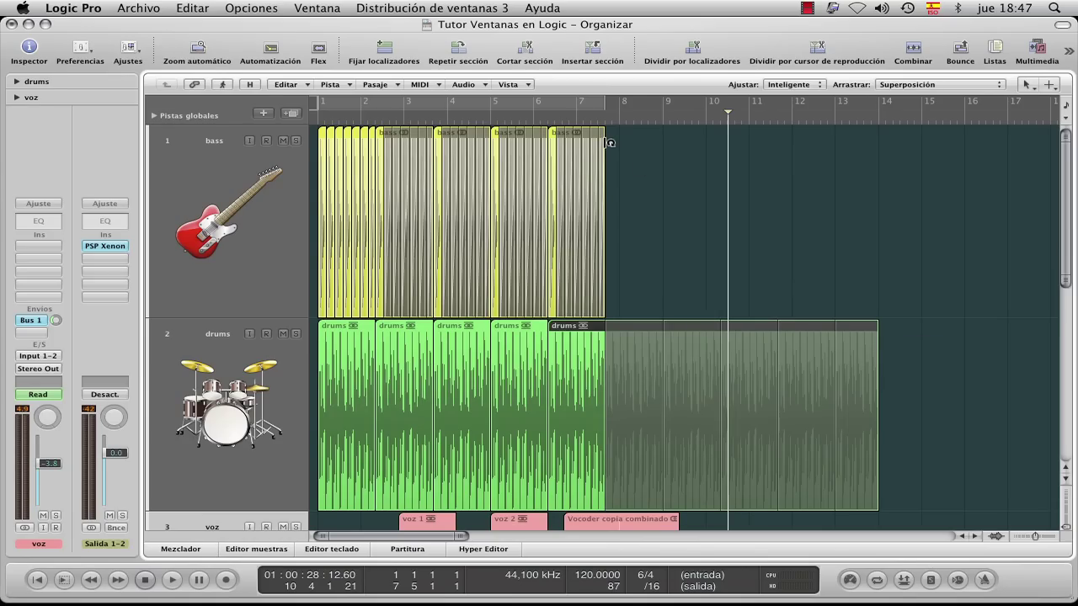
pyautogui.moveTo(610, 143); pyautogui.dragTo(935, 145)
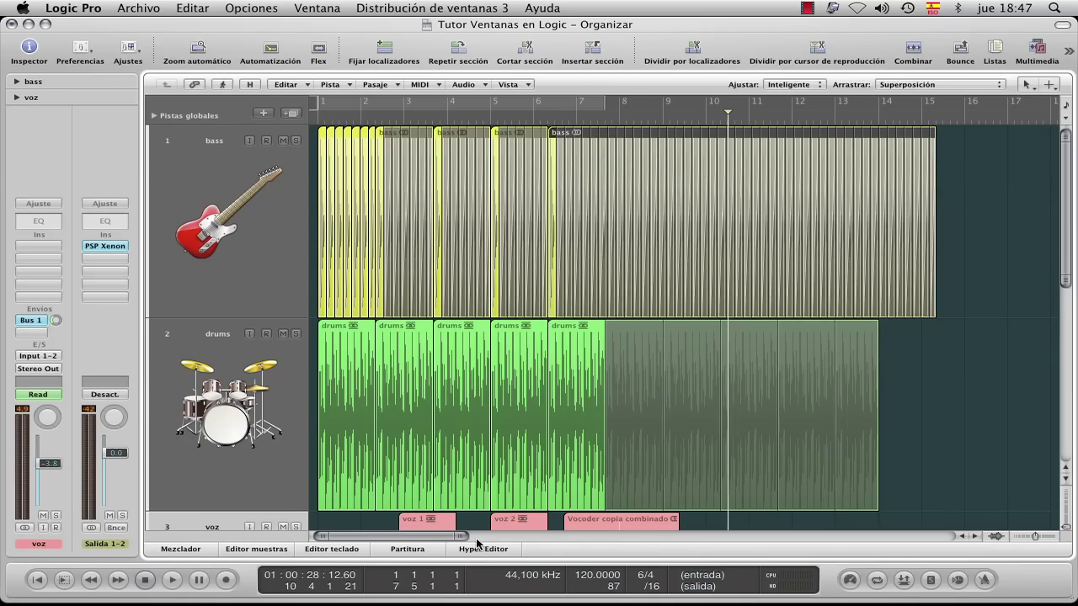
# Move Vocoder copia combinado so that its anchor falls on bar 9, and play the arrangement from just after bar 5 through that region
pyautogui.moveTo(430, 534); pyautogui.dragTo(451, 534)
pyautogui.scroll(-5, 587, 345)
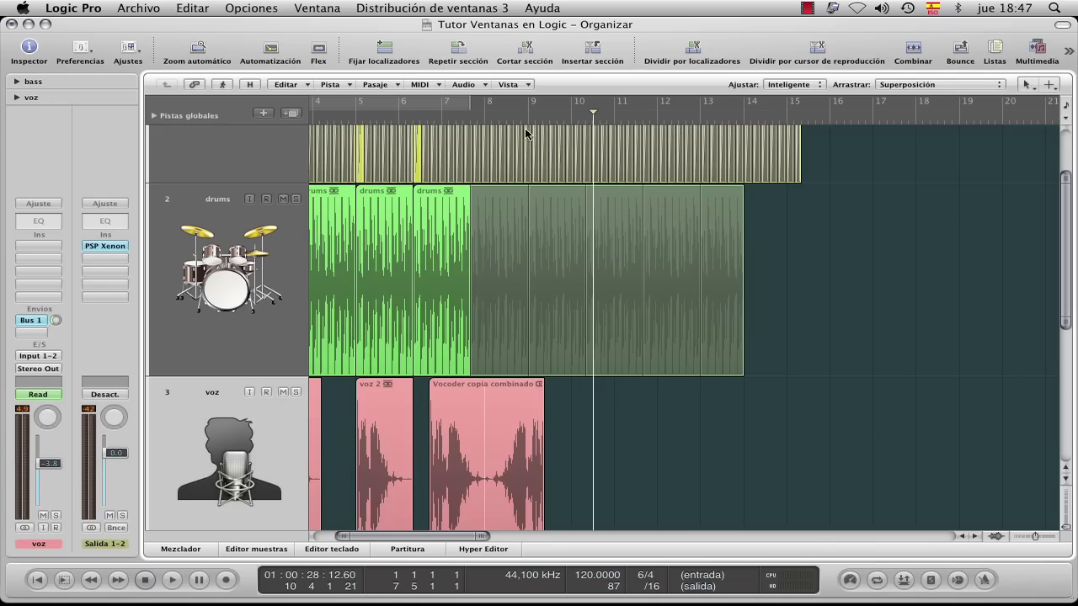
pyautogui.moveTo(459, 391); pyautogui.dragTo(503, 396)
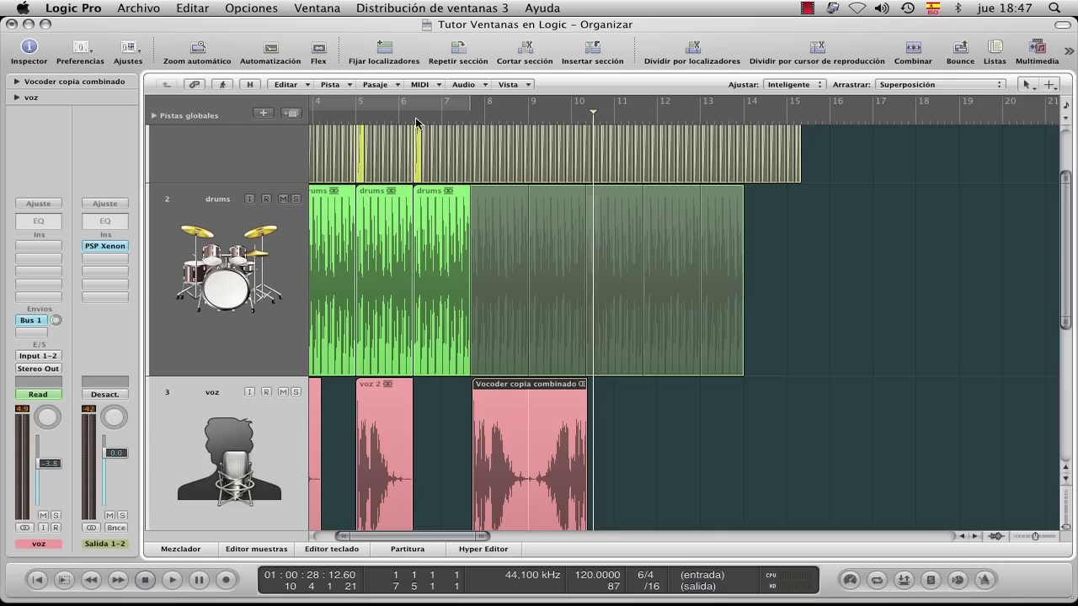
pyautogui.doubleClick(369, 118)
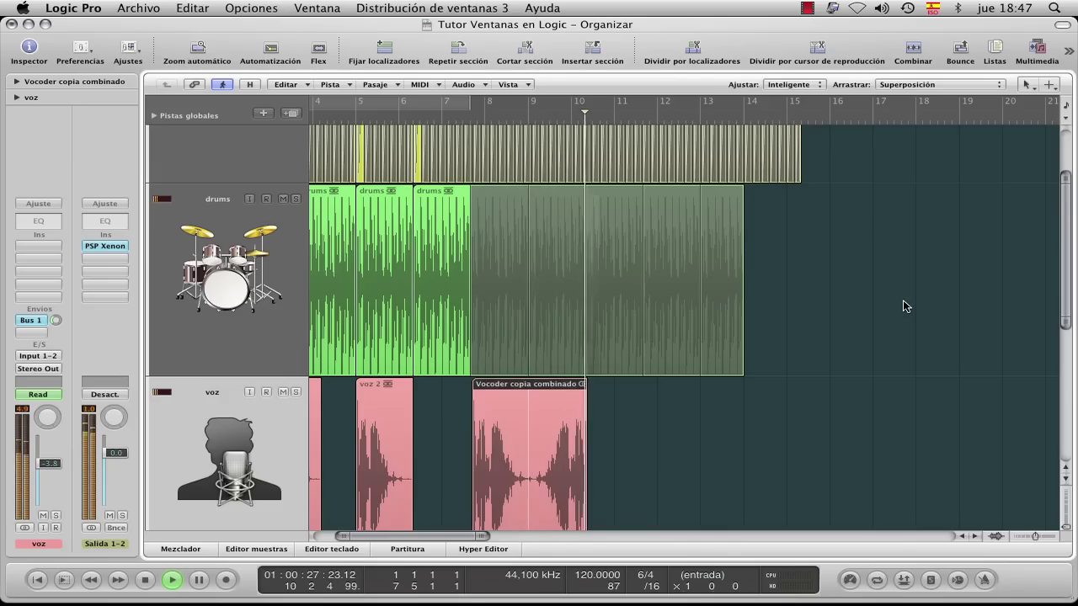
pyautogui.press('space')
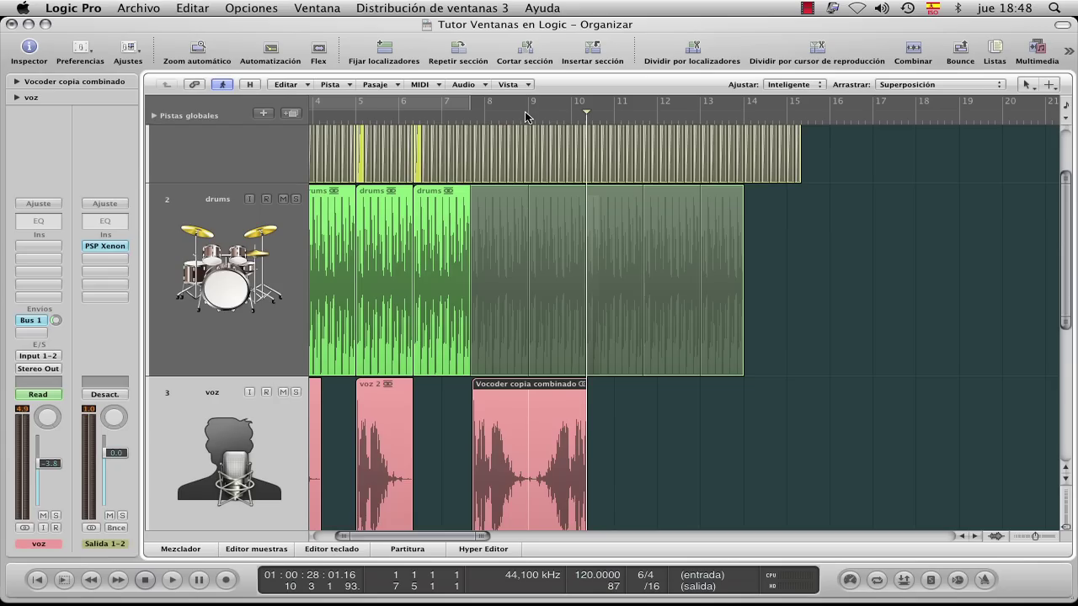
# Show the voz 2 region in the sample editor and try to move its anchor before the start of the region
pyautogui.doubleClick(498, 395)
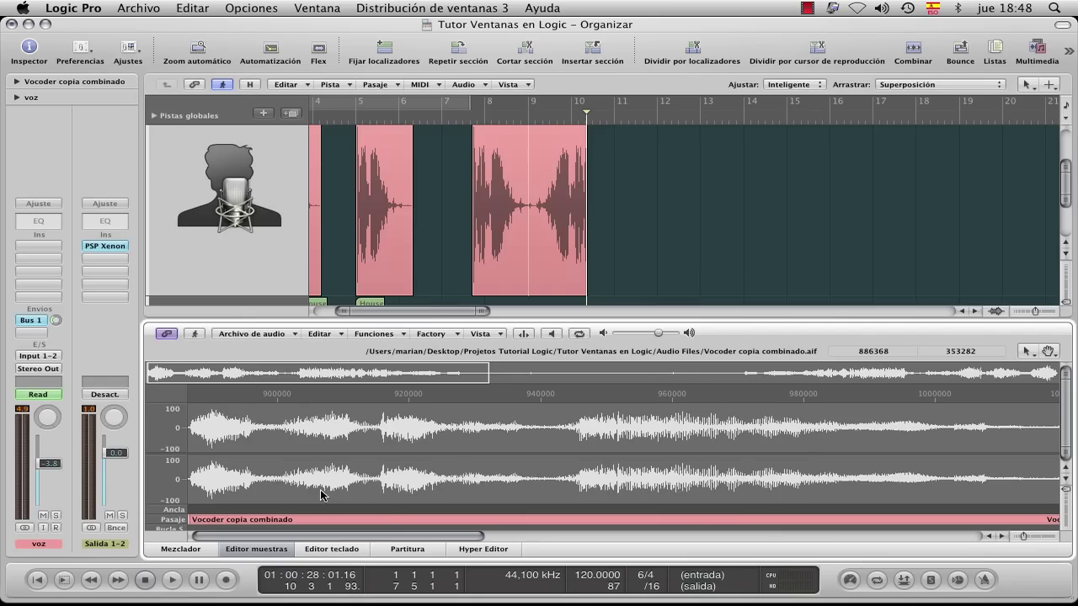
pyautogui.click(383, 181)
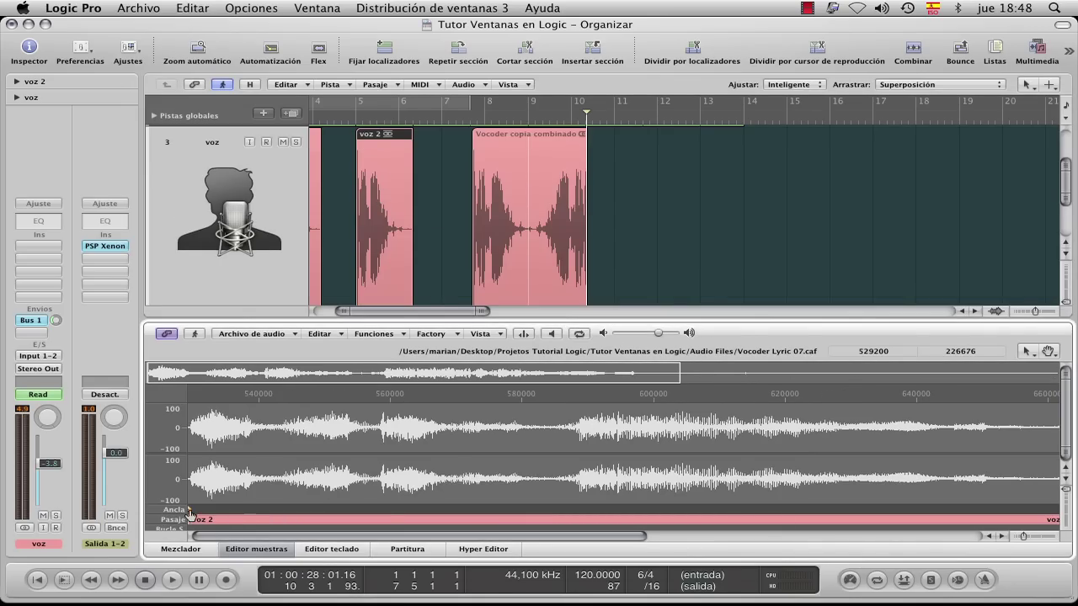
pyautogui.moveTo(189, 511)
pyautogui.mouseDown()
pyautogui.moveTo(293, 529)
pyautogui.moveTo(128, 518)
pyautogui.moveTo(143, 518)
pyautogui.mouseUp()
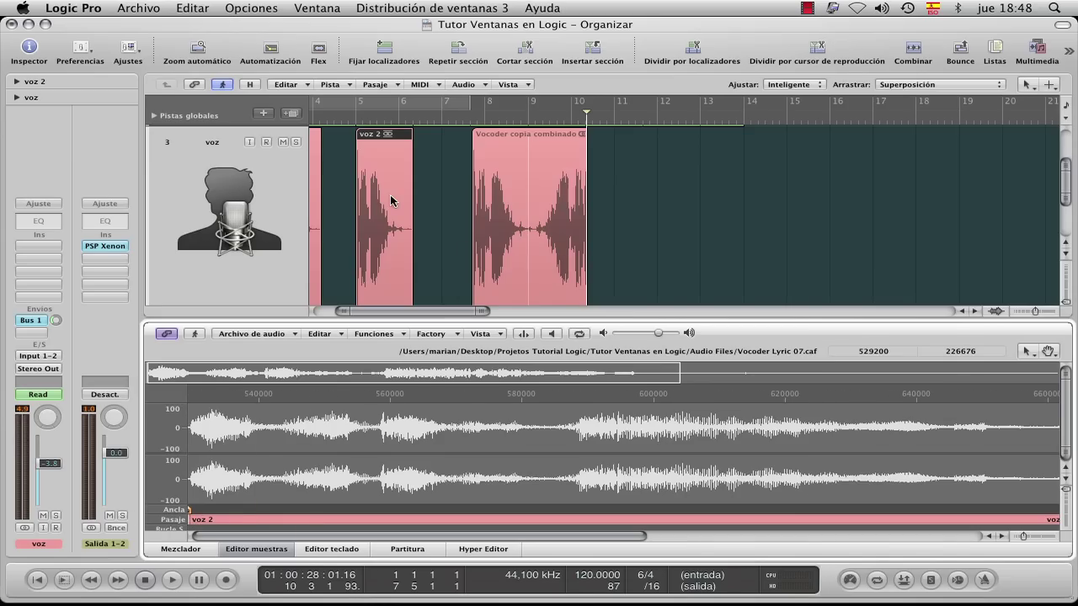